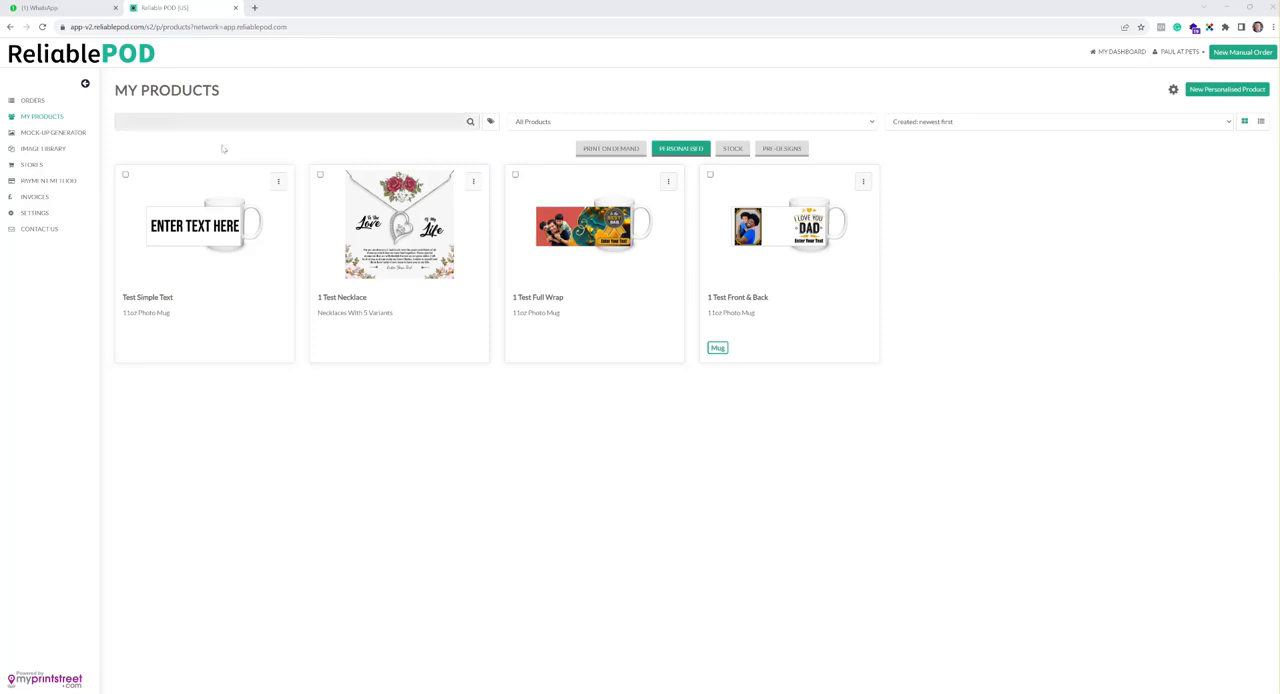
Start a new personalised product based on the Tin of 12 Hand Made Chocolate Truffles and begin its design
{"action": "left_click", "coordinate": [600, 150]}
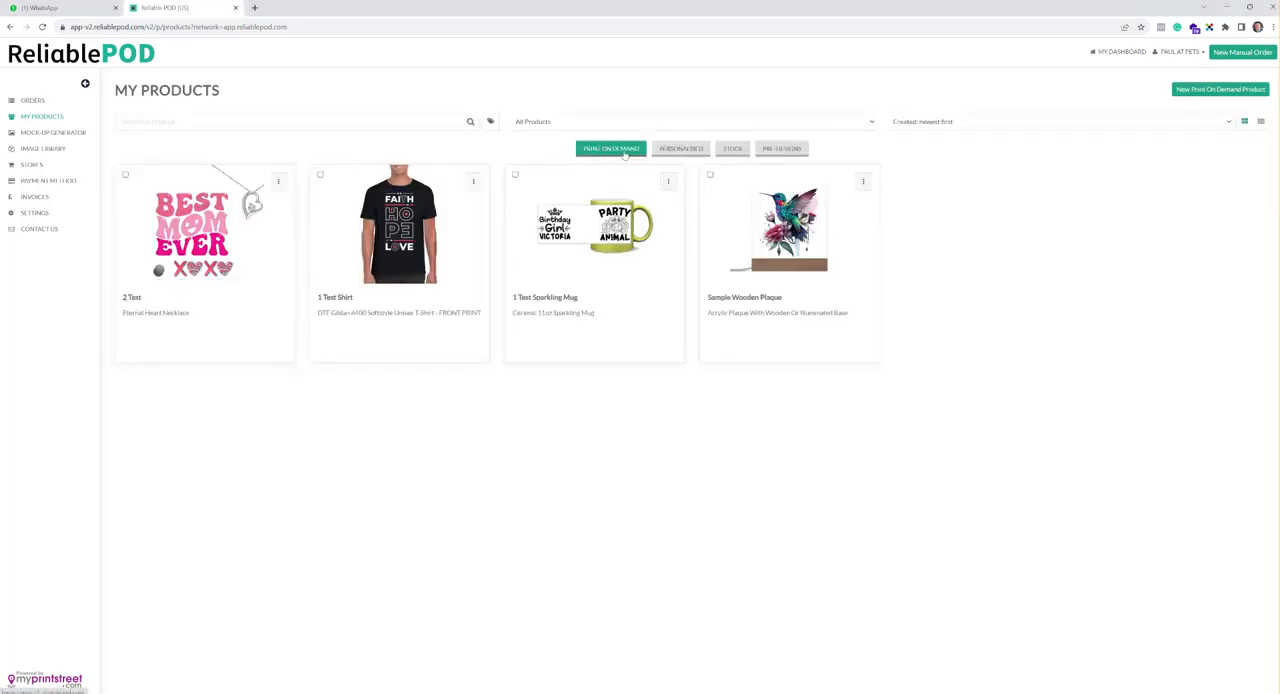
{"action": "left_click", "coordinate": [690, 150]}
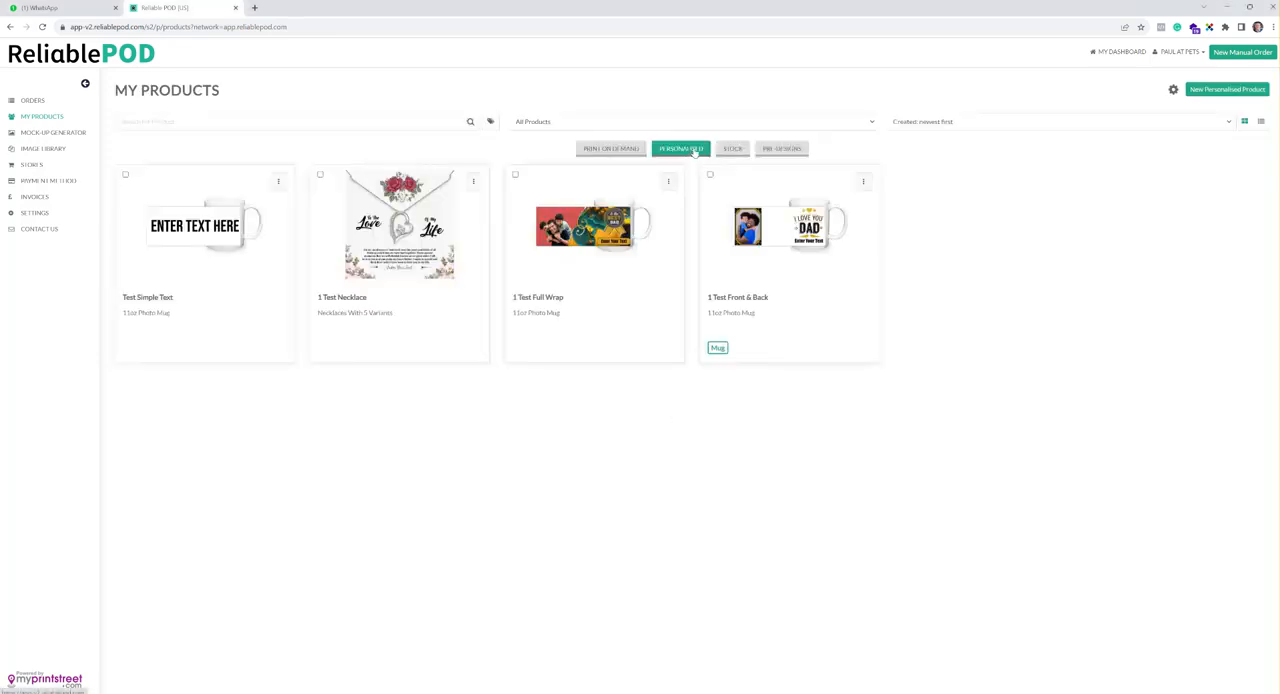
{"action": "left_click", "coordinate": [603, 149]}
{"action": "left_click", "coordinate": [1200, 92]}
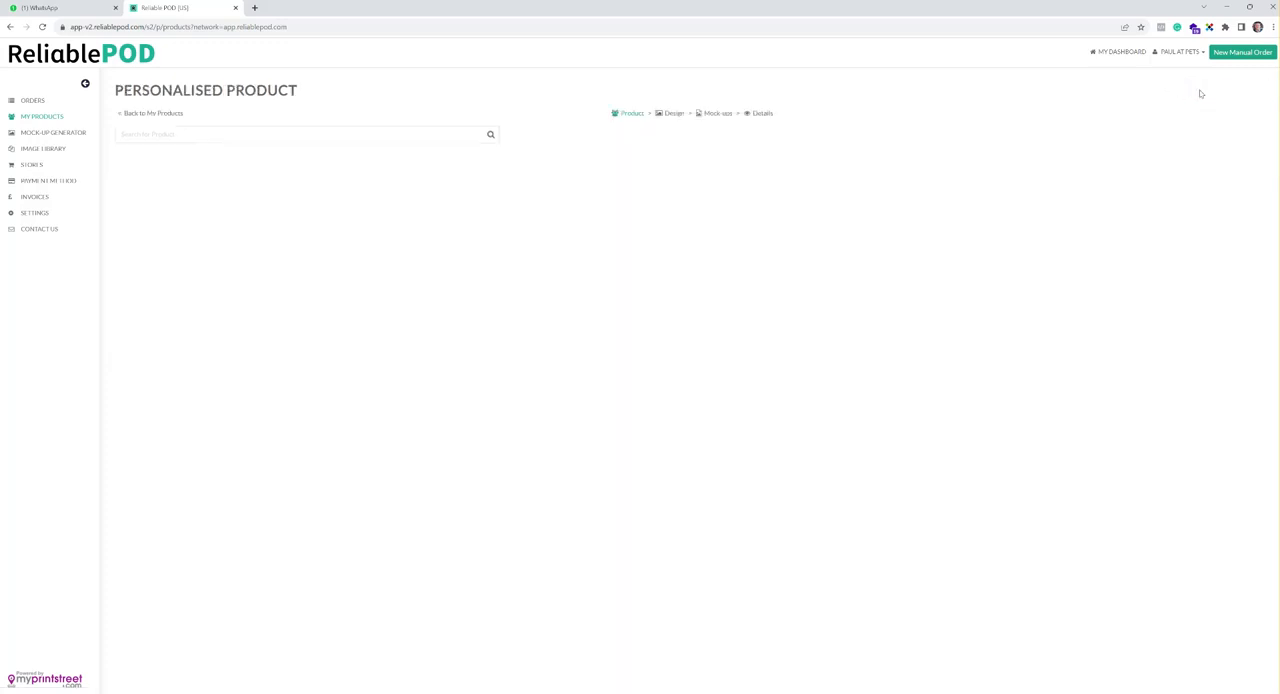
{"action": "left_click", "coordinate": [232, 255]}
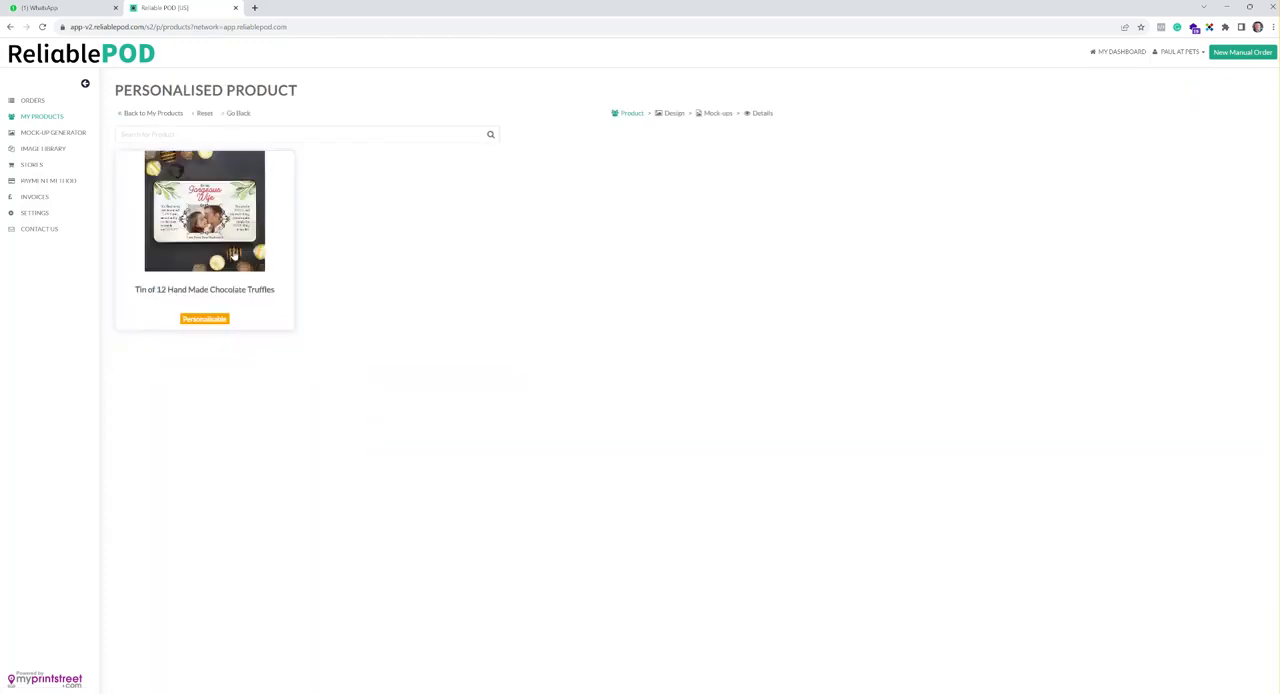
{"action": "left_click", "coordinate": [238, 233]}
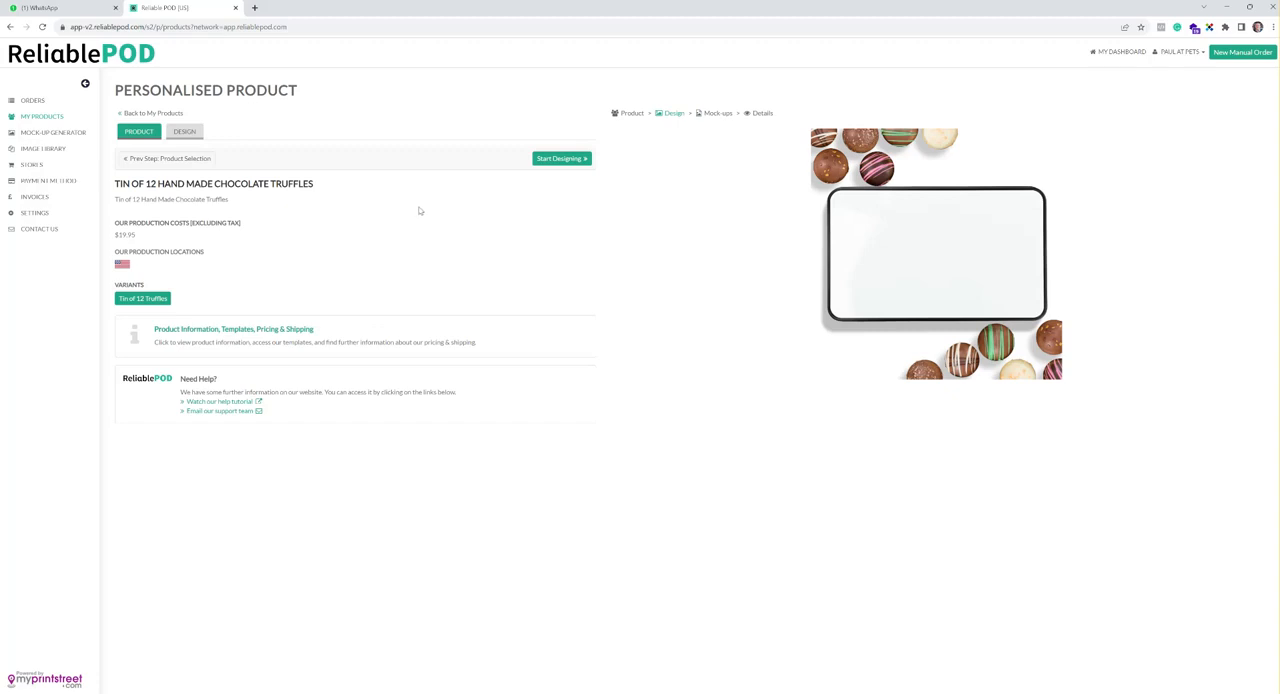
{"action": "left_click", "coordinate": [577, 160]}
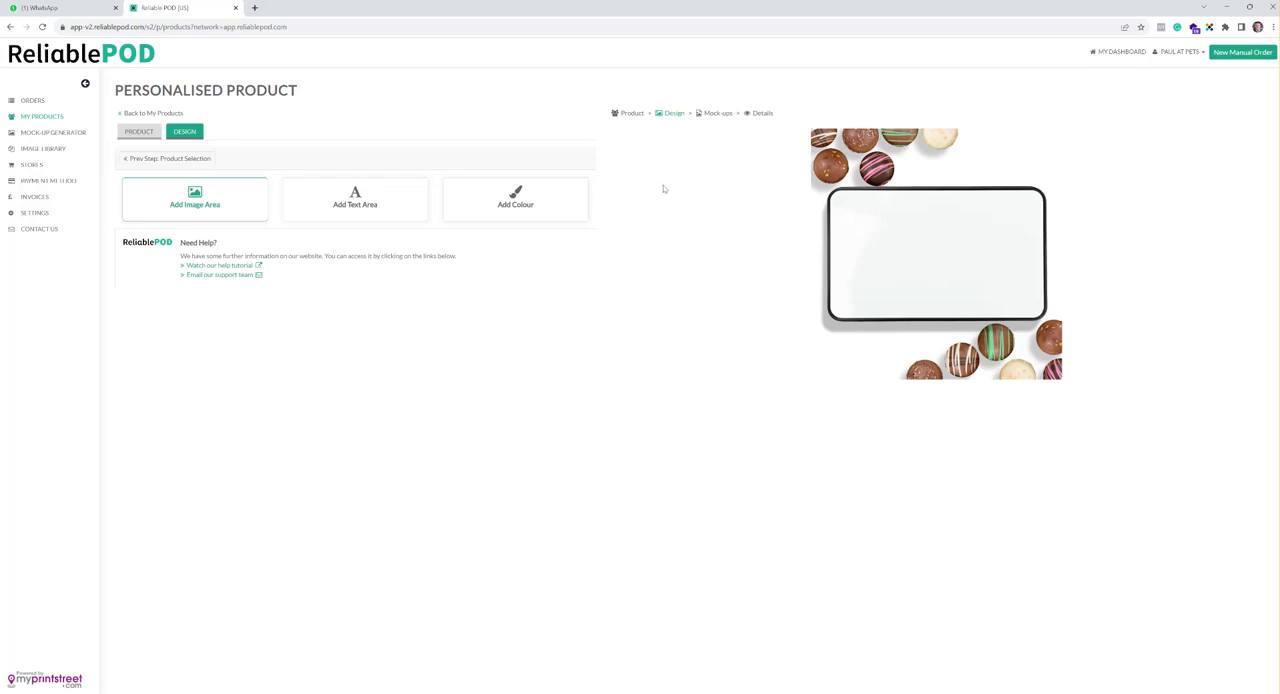
Add an image area with the option for consumers to upload their own image disabled
{"action": "left_click", "coordinate": [242, 216]}
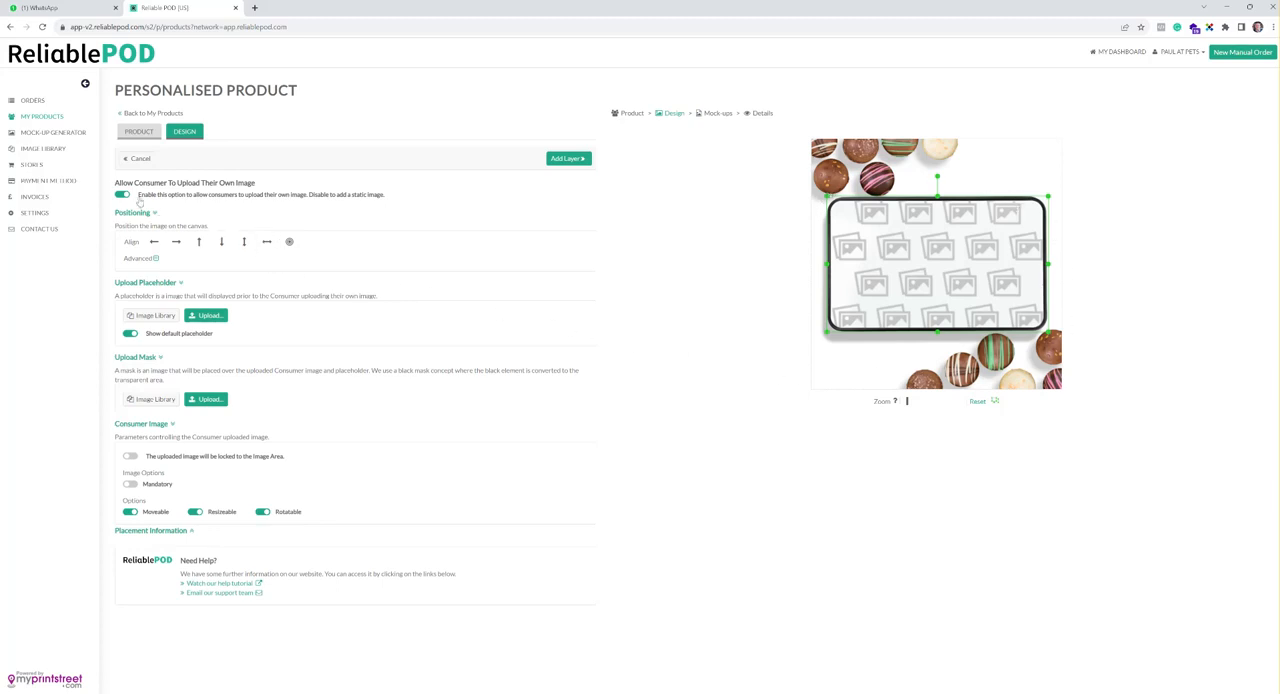
{"action": "left_click", "coordinate": [124, 195]}
{"action": "left_click", "coordinate": [123, 194]}
{"action": "left_click_drag", "start_coordinate": [116, 182], "coordinate": [258, 197]}
{"action": "left_click", "coordinate": [258, 197]}
{"action": "left_click", "coordinate": [122, 195]}
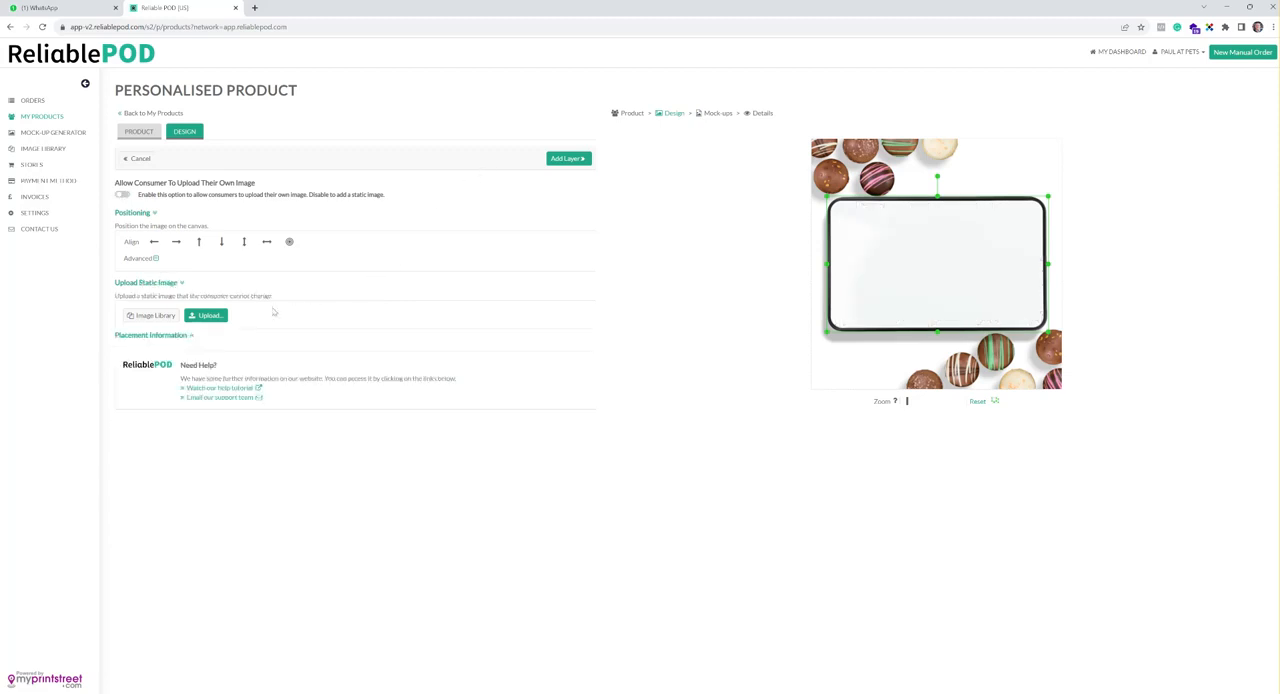
Upload Test 1 from the Chocolate folder as the static image and add the layer to the design
{"action": "left_click", "coordinate": [206, 316]}
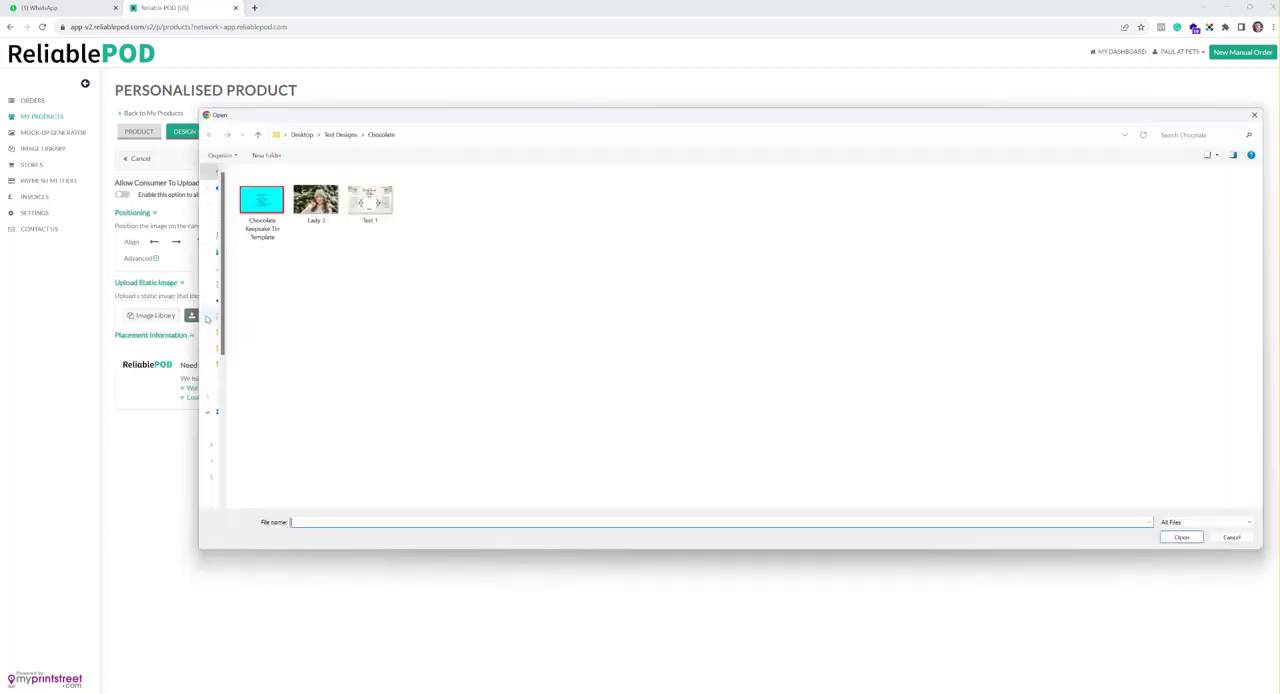
{"action": "left_click", "coordinate": [366, 200]}
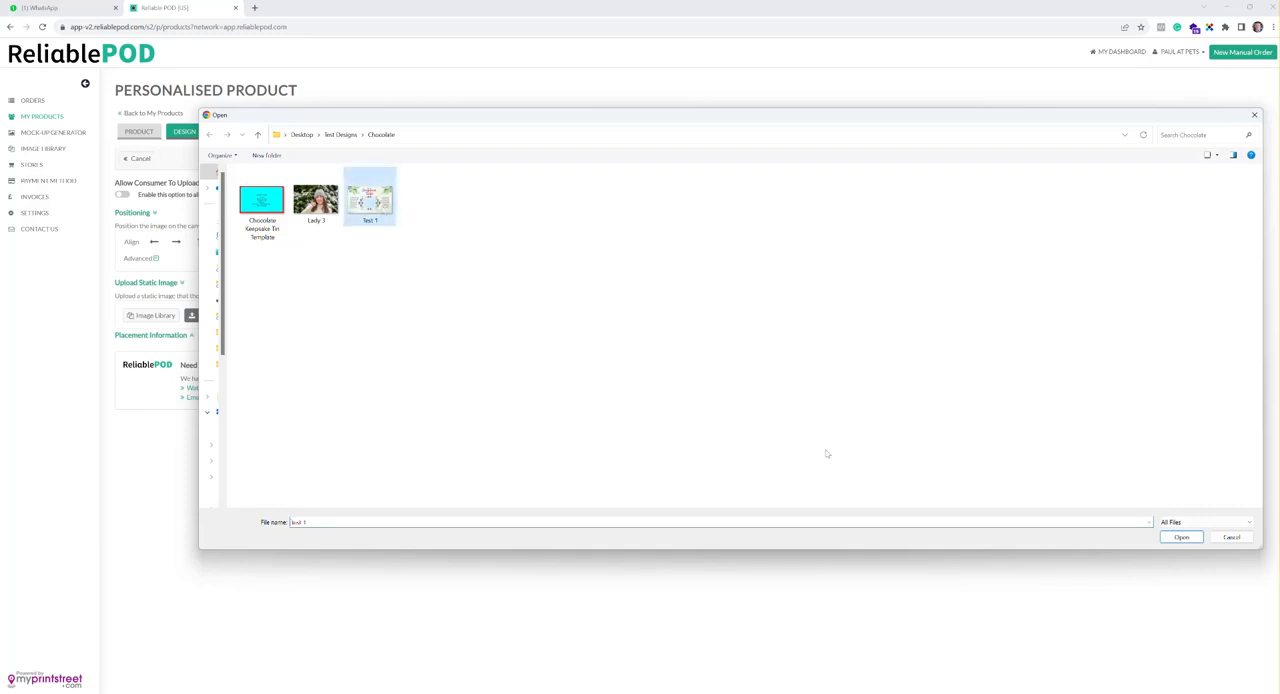
{"action": "left_click", "coordinate": [1180, 537]}
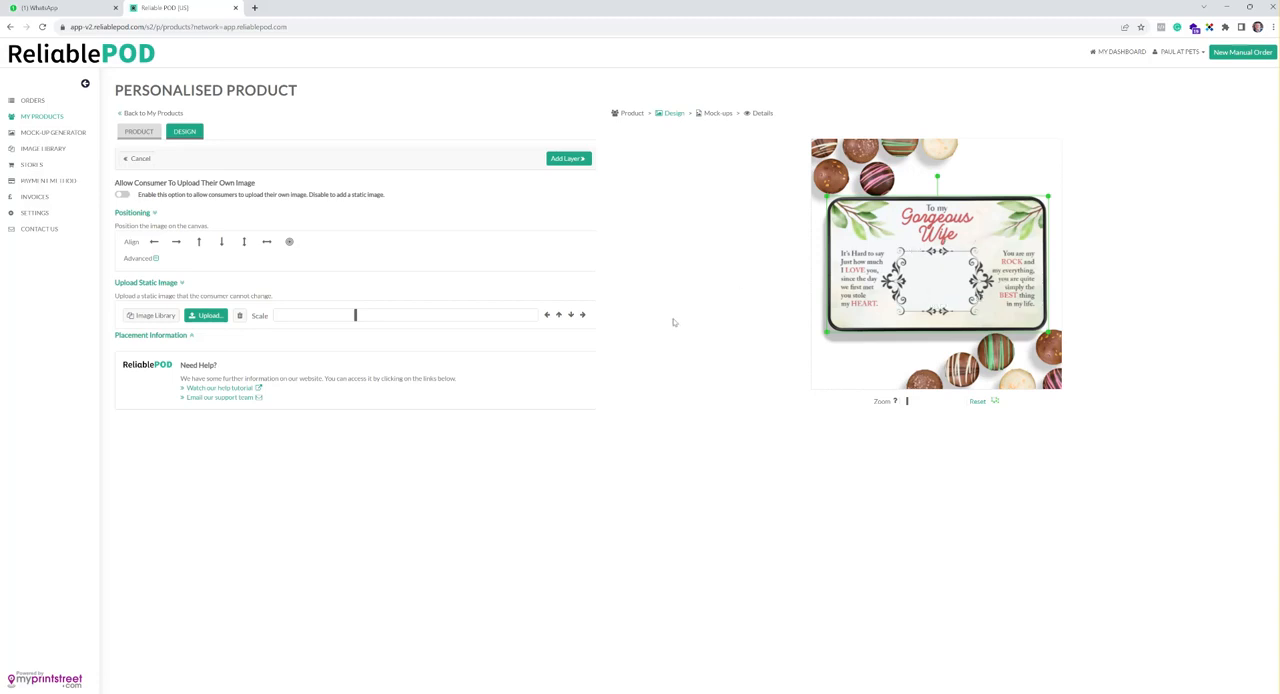
{"action": "left_click", "coordinate": [568, 158]}
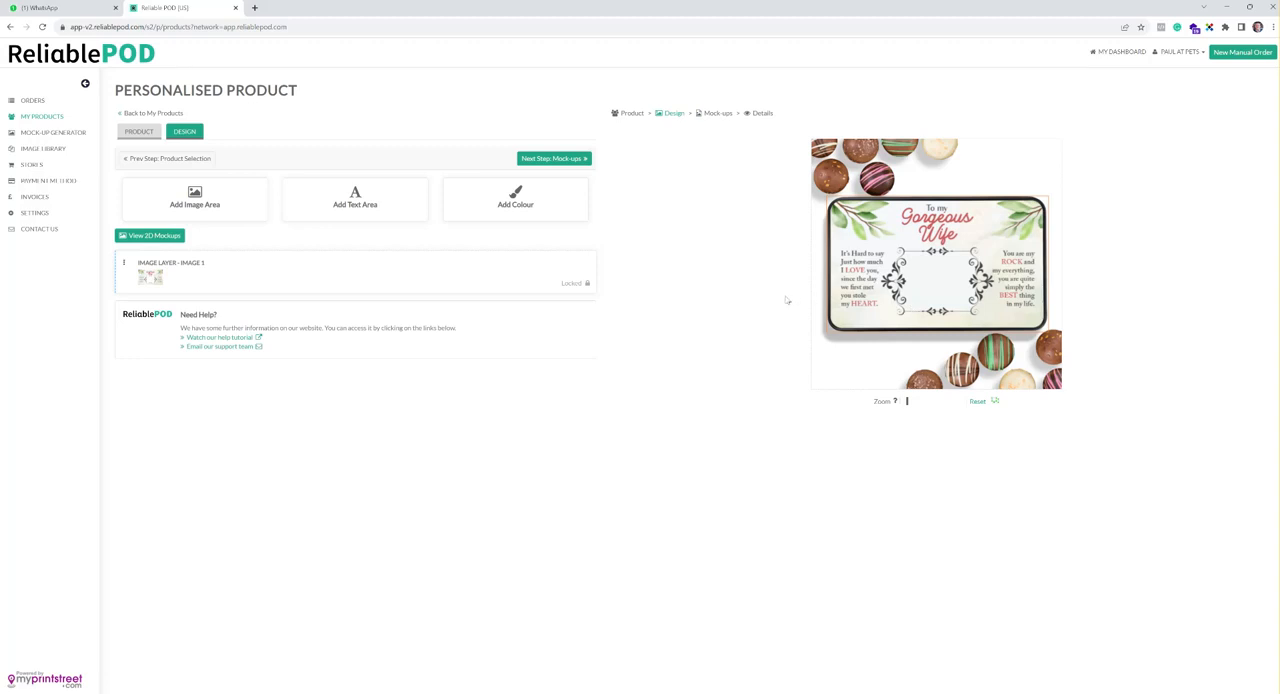
Add a second image area with consumer upload enabled and resize it to fit the ornate frame in the middle of the lid
{"action": "left_click", "coordinate": [233, 214]}
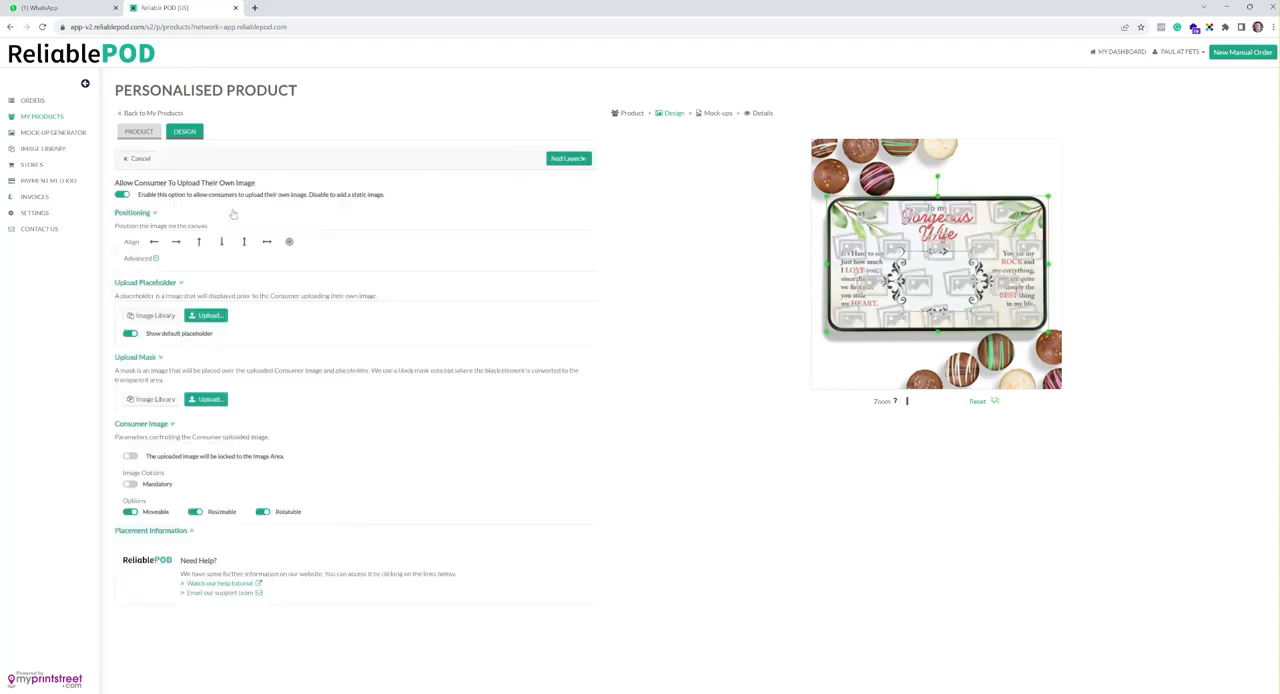
{"action": "left_click", "coordinate": [123, 195]}
{"action": "left_click", "coordinate": [124, 196]}
{"action": "left_click_drag", "start_coordinate": [1048, 194], "coordinate": [990, 248]}
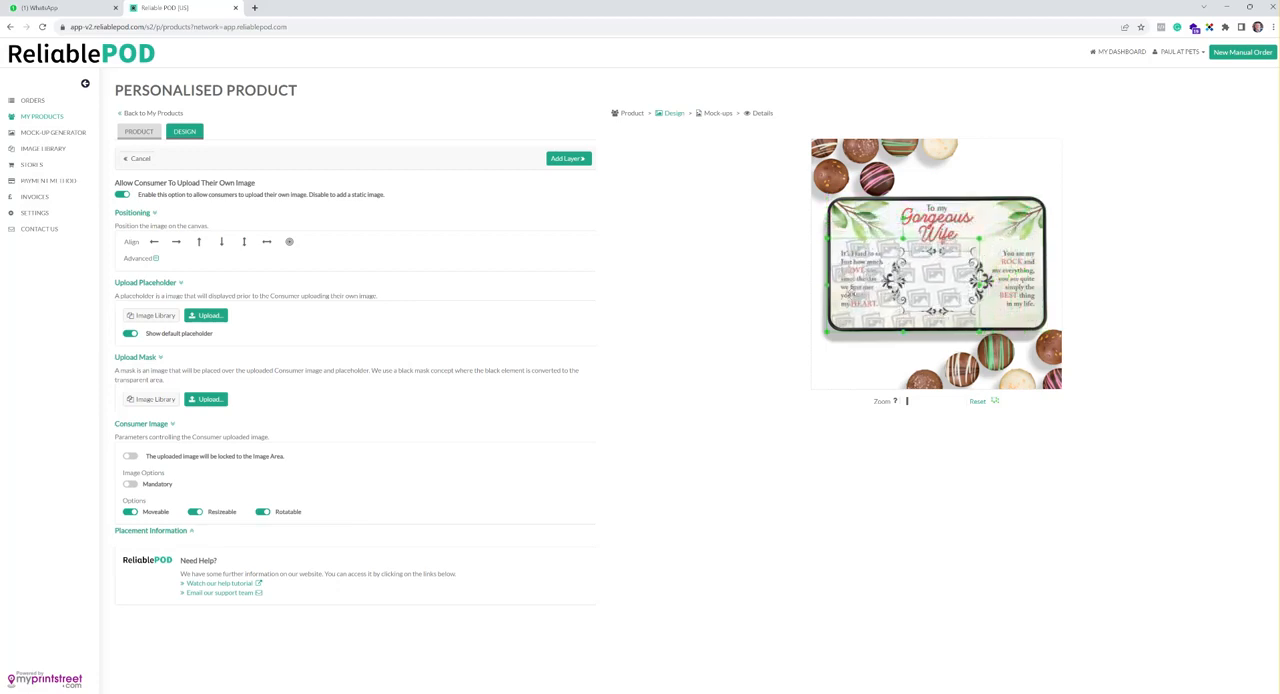
{"action": "left_click_drag", "start_coordinate": [828, 287], "coordinate": [897, 285]}
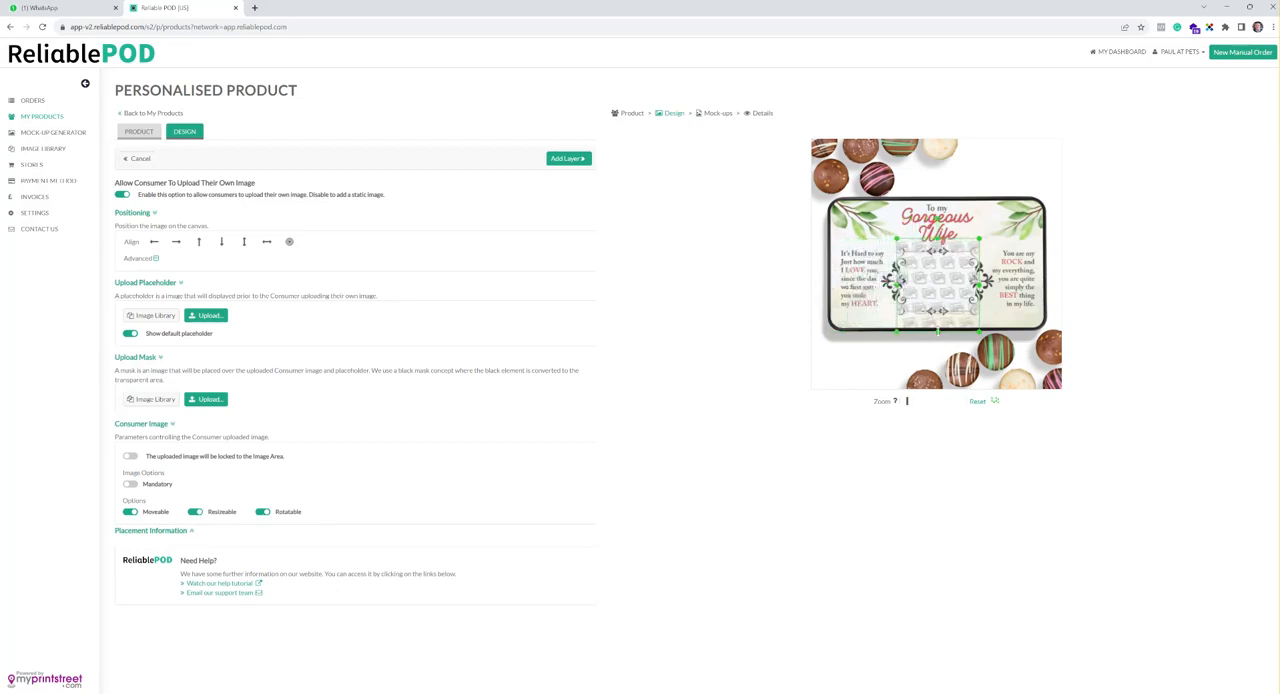
{"action": "left_click_drag", "start_coordinate": [938, 331], "coordinate": [942, 313]}
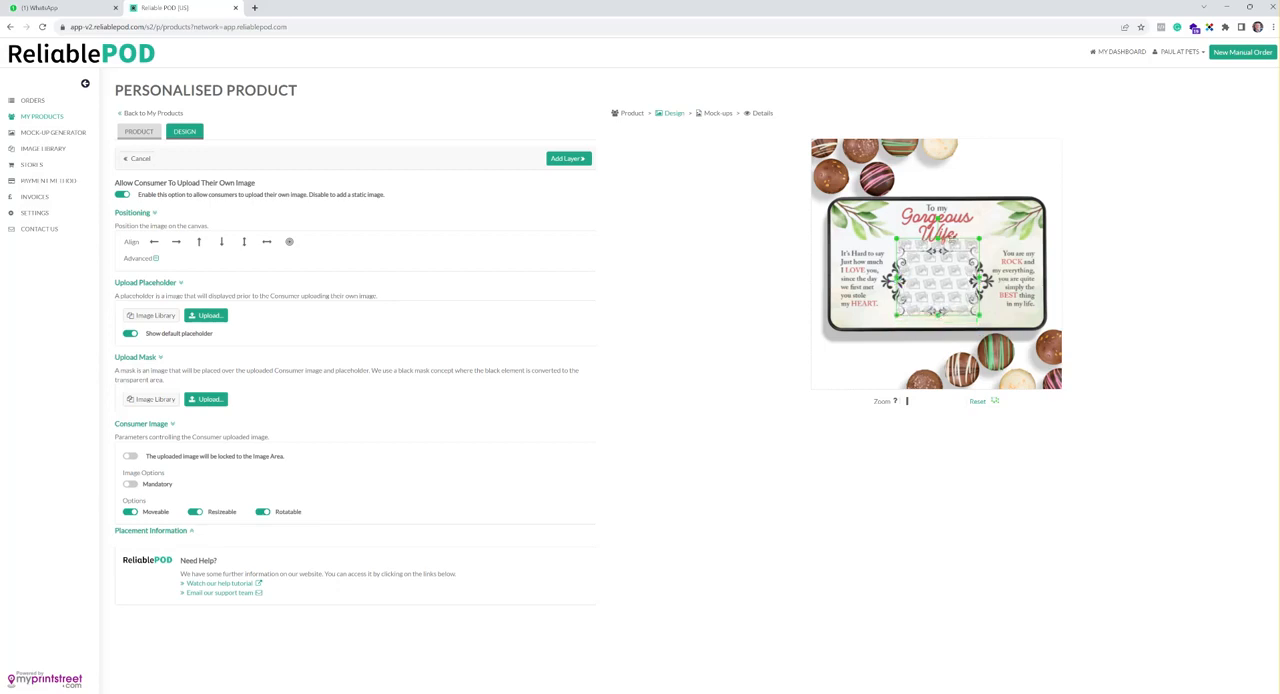
{"action": "left_click_drag", "start_coordinate": [938, 237], "coordinate": [938, 245]}
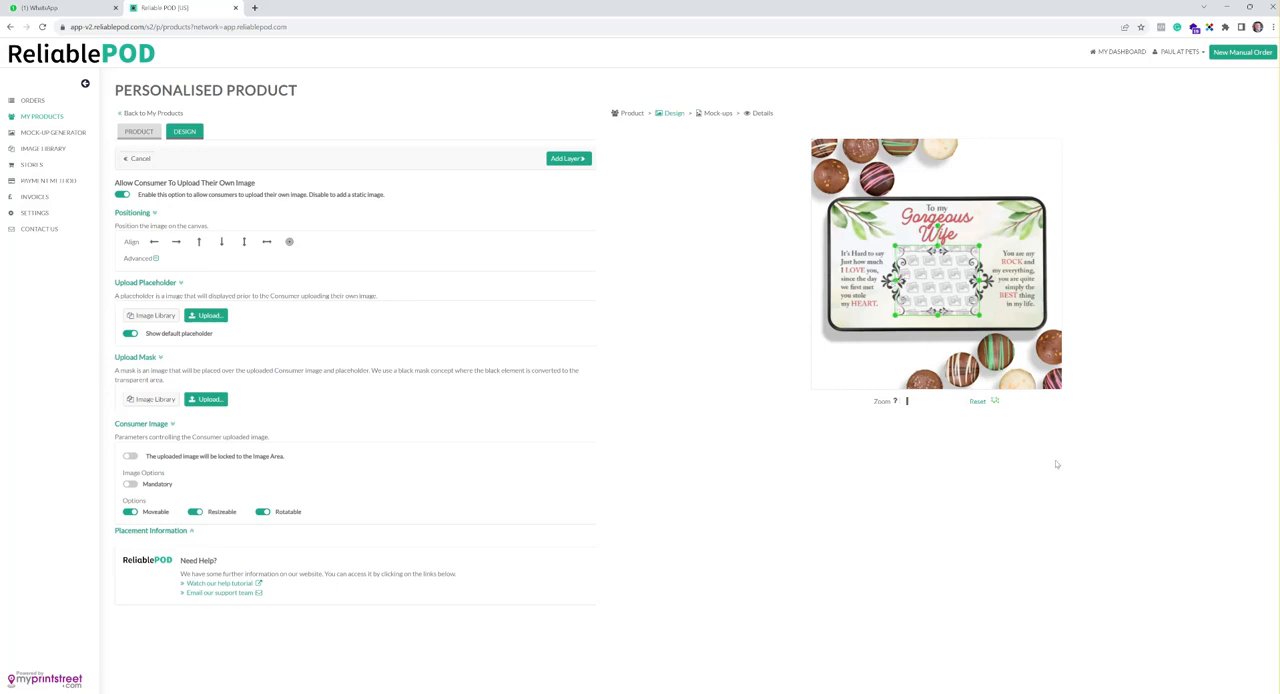
Change the handle colour of the selected image area, trying other colours before choosing red
{"action": "left_click", "coordinate": [996, 407]}
{"action": "left_click", "coordinate": [1013, 416]}
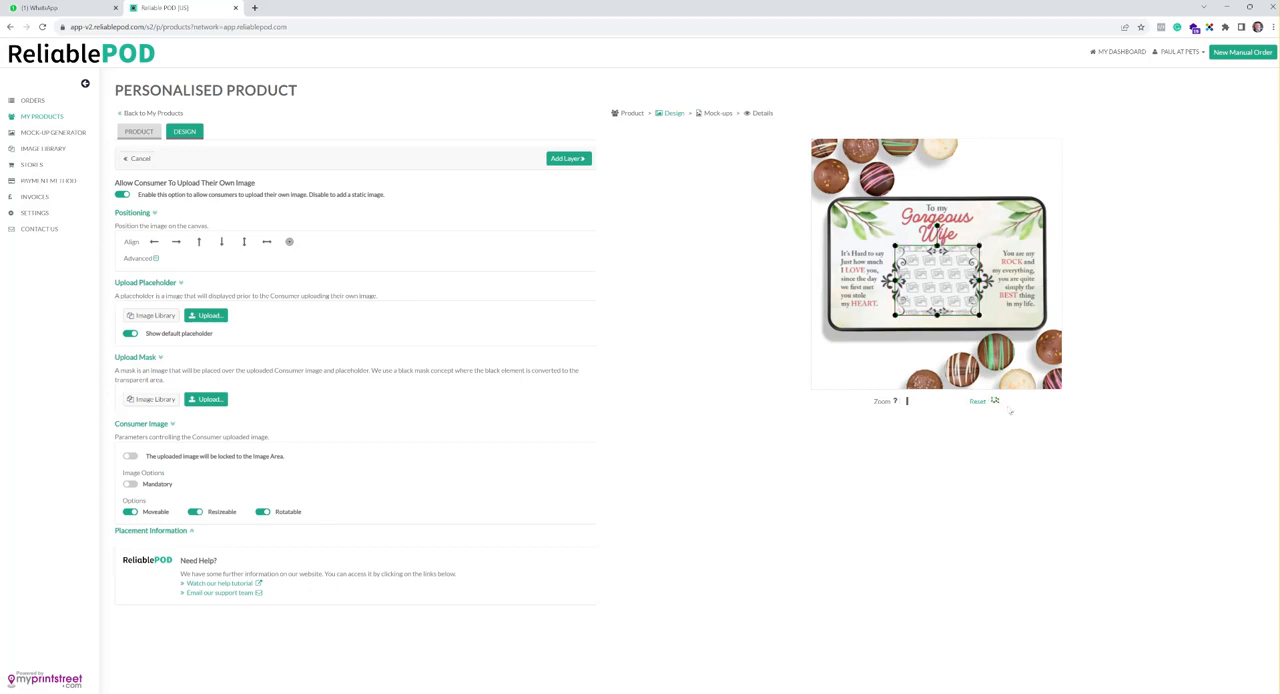
{"action": "left_click", "coordinate": [995, 401]}
{"action": "left_click", "coordinate": [1022, 415]}
{"action": "left_click", "coordinate": [997, 402]}
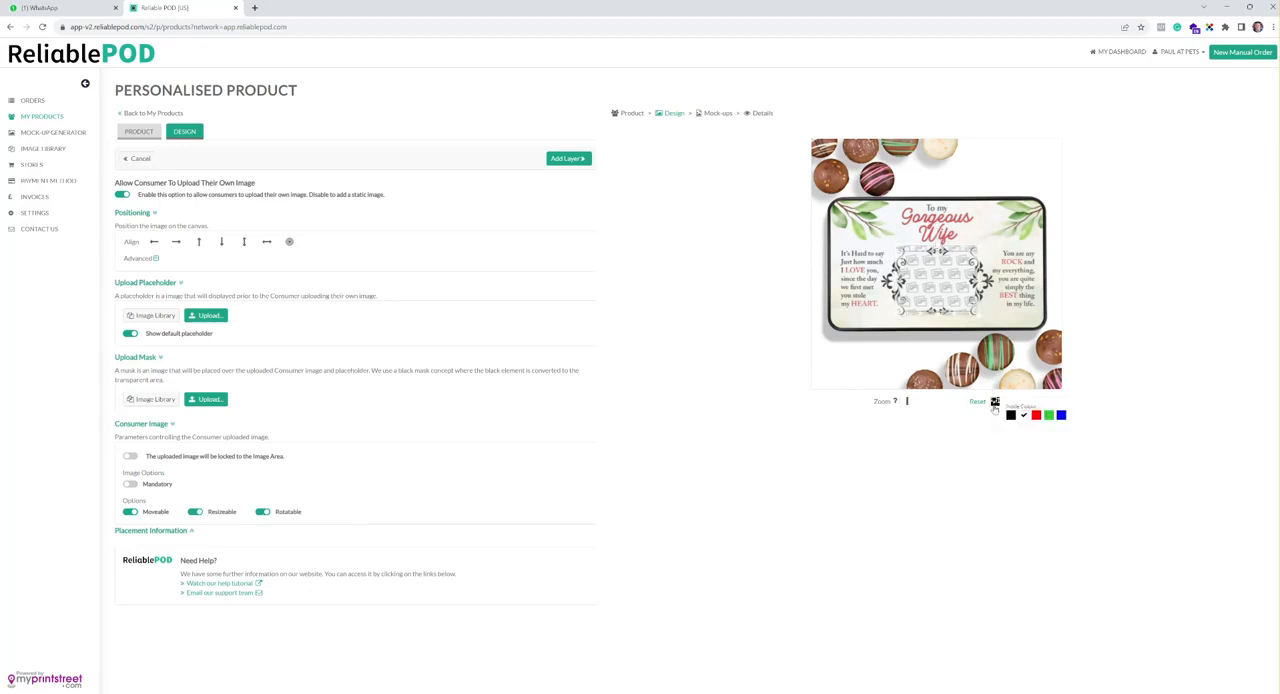
{"action": "left_click", "coordinate": [1033, 417]}
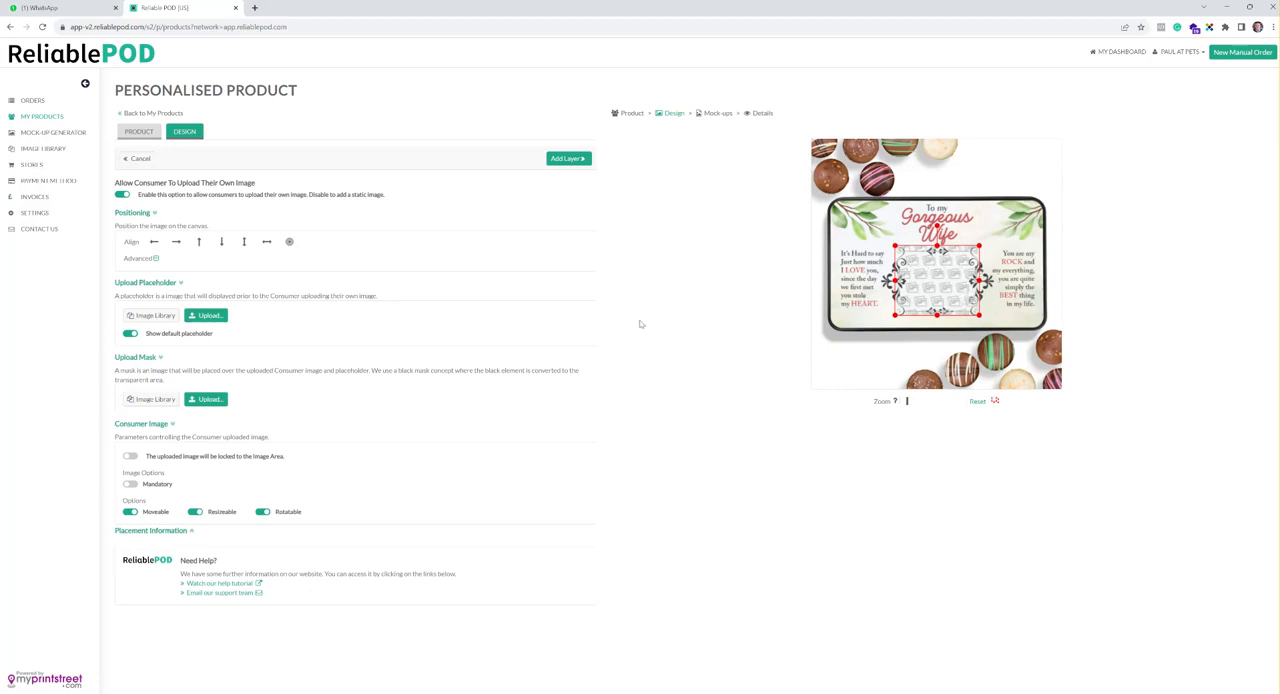
Add the photo layer with Lady 3 as its placeholder and move it behind the Test 1 design layer
{"action": "left_click", "coordinate": [208, 315]}
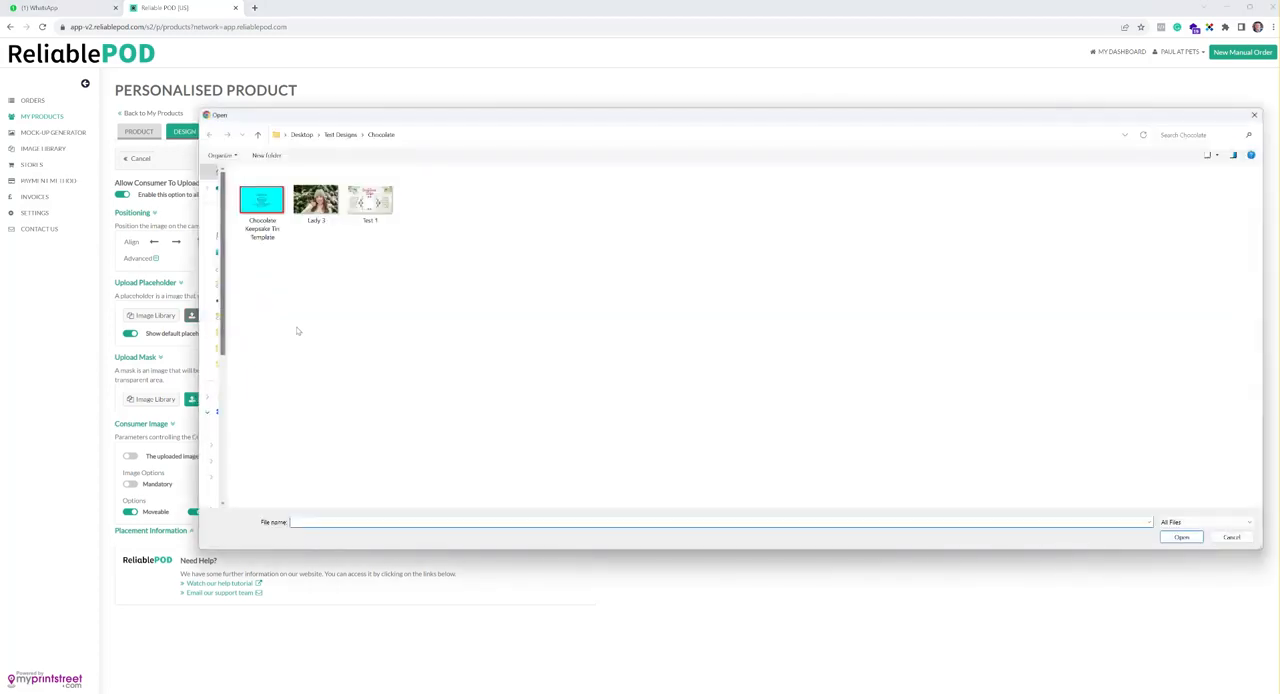
{"action": "left_click", "coordinate": [318, 205]}
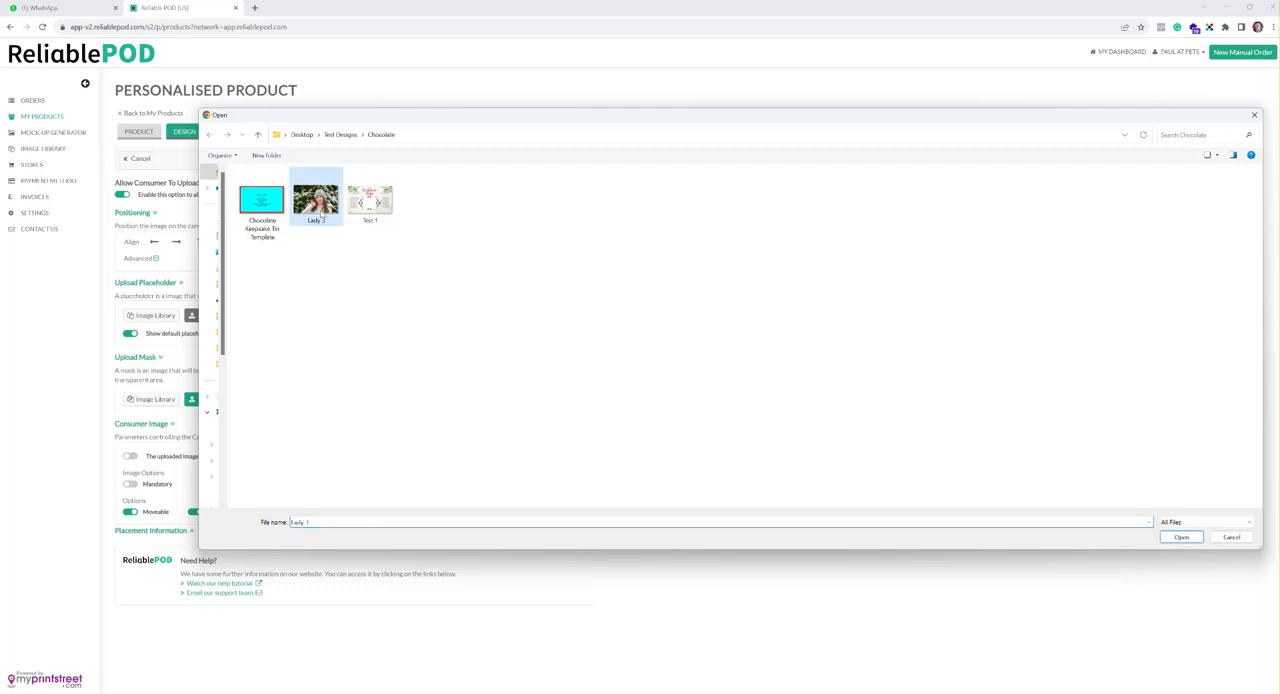
{"action": "left_click", "coordinate": [1194, 539]}
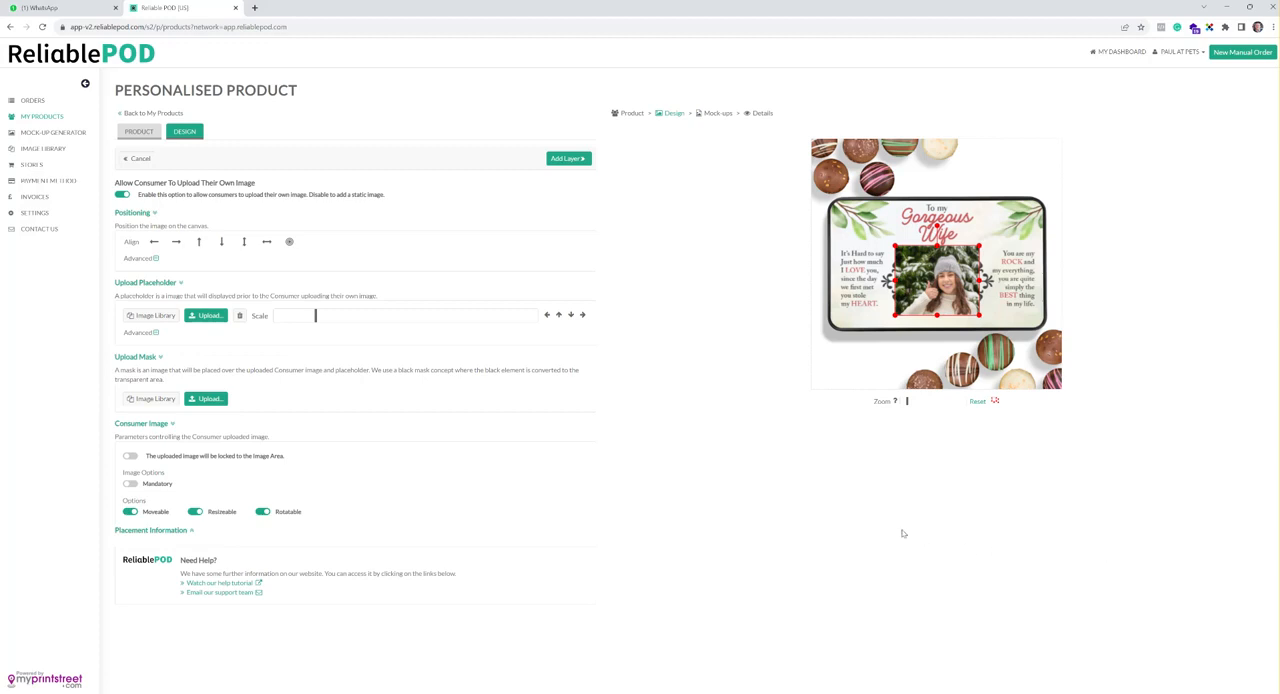
{"action": "left_click", "coordinate": [585, 160]}
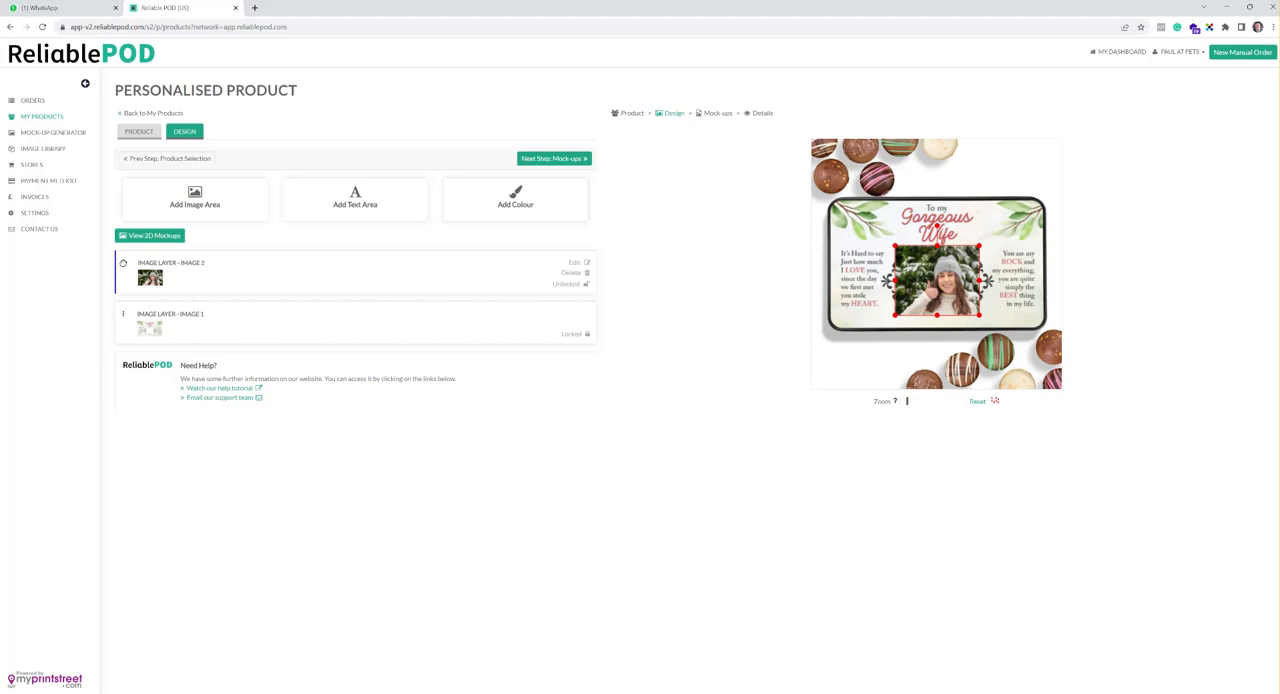
{"action": "left_click_drag", "start_coordinate": [123, 263], "coordinate": [120, 335]}
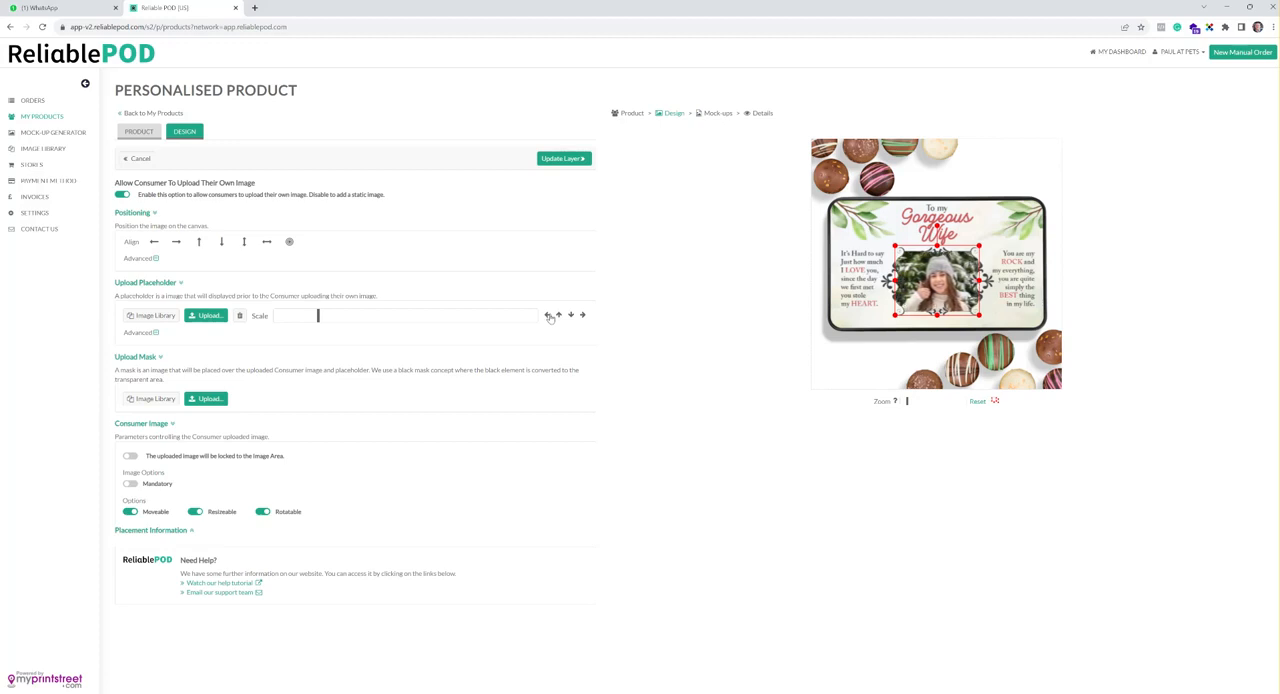
{"action": "left_click", "coordinate": [563, 158]}
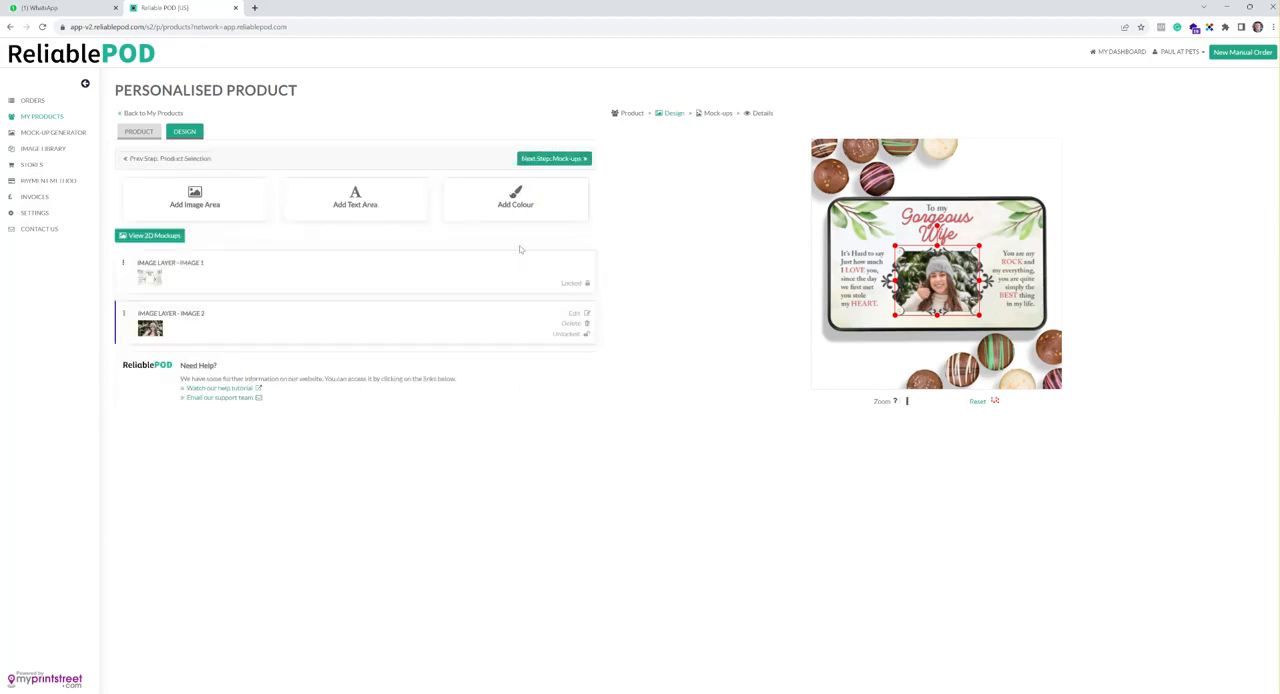
Add a consumer text area and stretch it into a wide, shallow box along the lower edge of the tin lid
{"action": "left_click", "coordinate": [360, 202]}
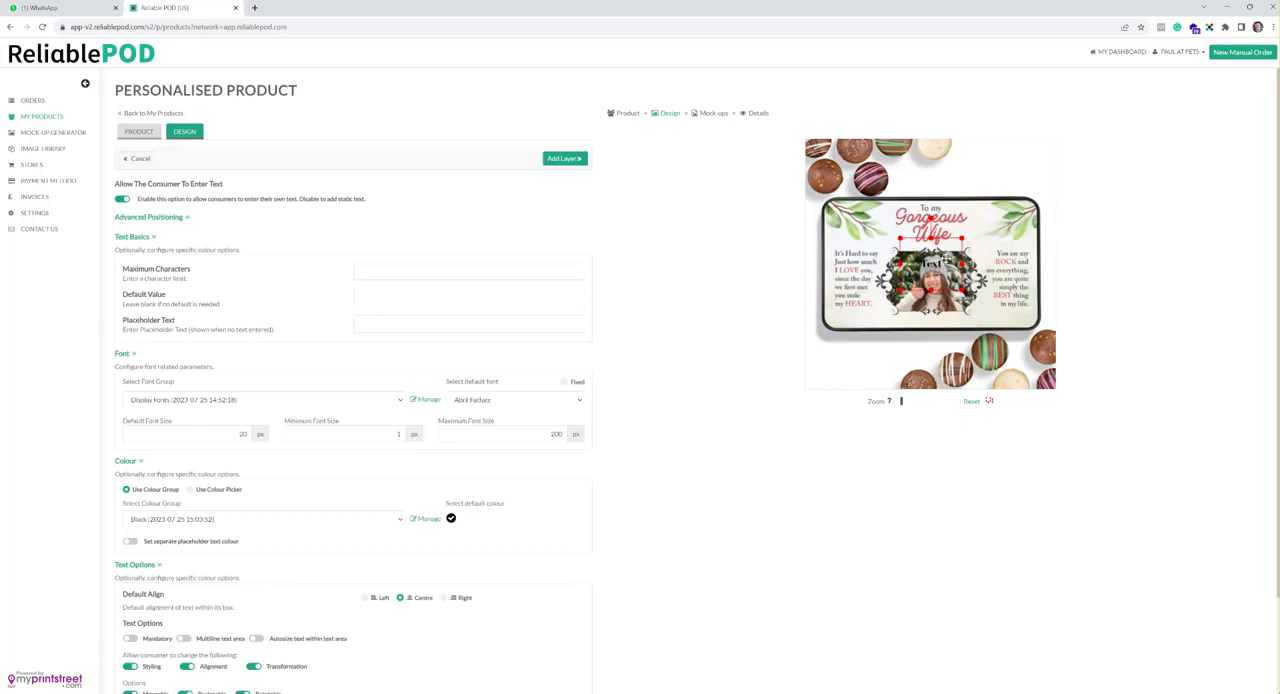
{"action": "left_click_drag", "start_coordinate": [952, 243], "coordinate": [1016, 320]}
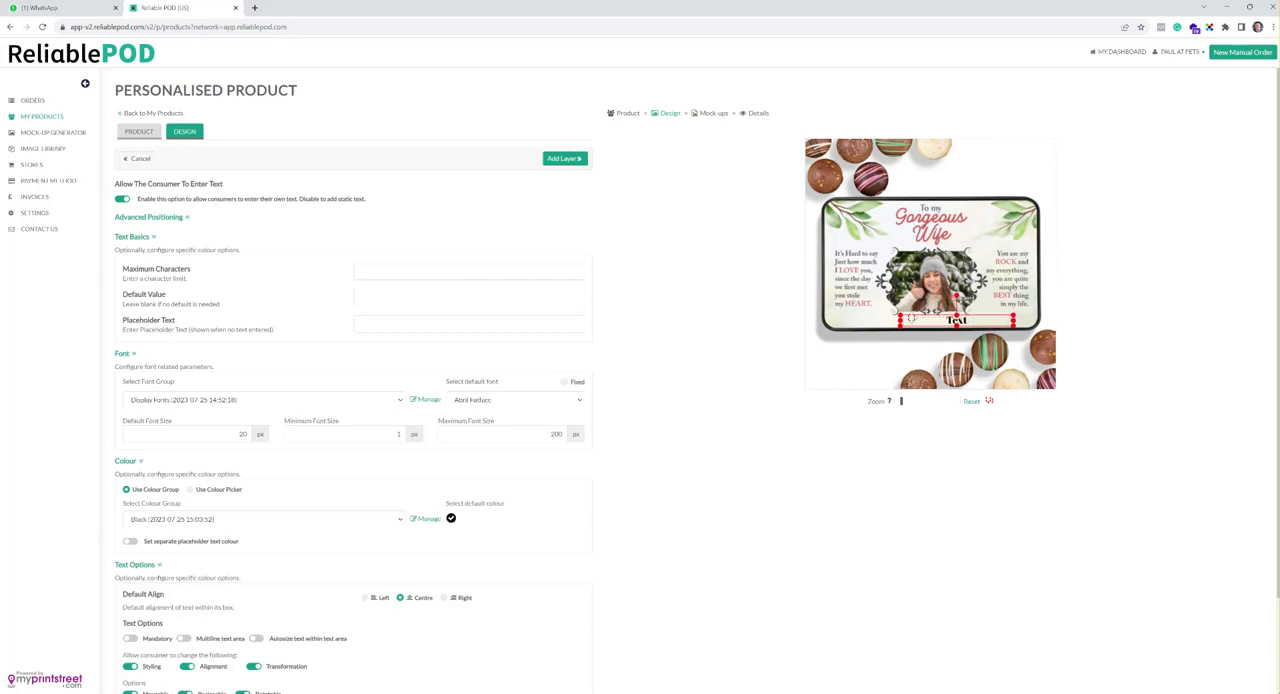
{"action": "left_click_drag", "start_coordinate": [901, 320], "coordinate": [854, 321]}
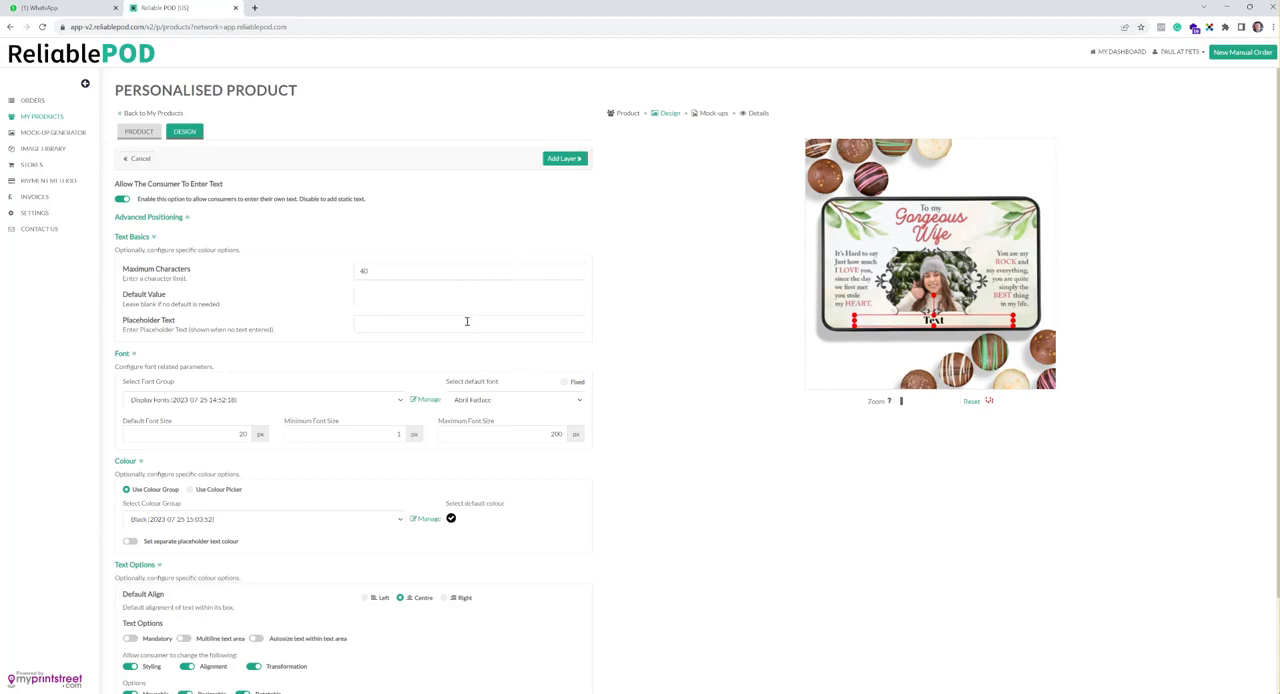
Limit the text area to 40 characters and set its placeholder text to "Enter Your Text Here"
{"action": "type", "text": "Enter Your Text Here"}
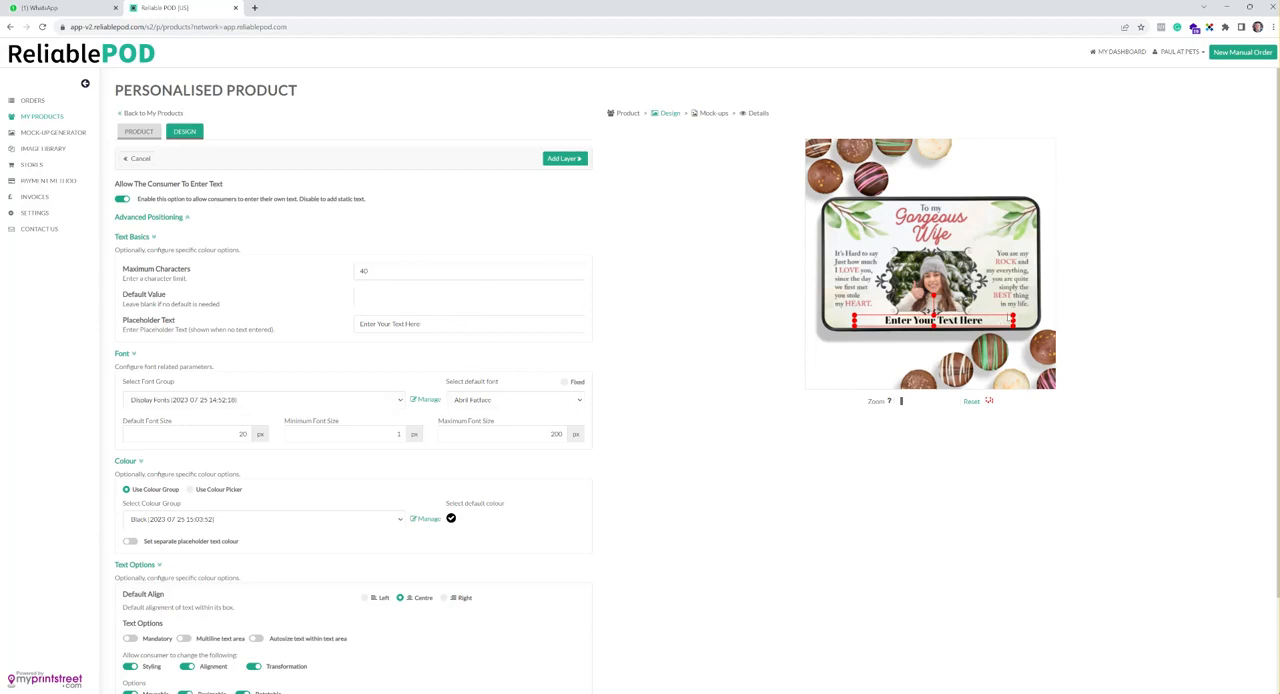
Set the text area's font group to Serif Fonts and its default font to Old Standard TT
{"action": "left_click", "coordinate": [573, 400]}
{"action": "left_click", "coordinate": [573, 400]}
{"action": "left_click", "coordinate": [280, 400]}
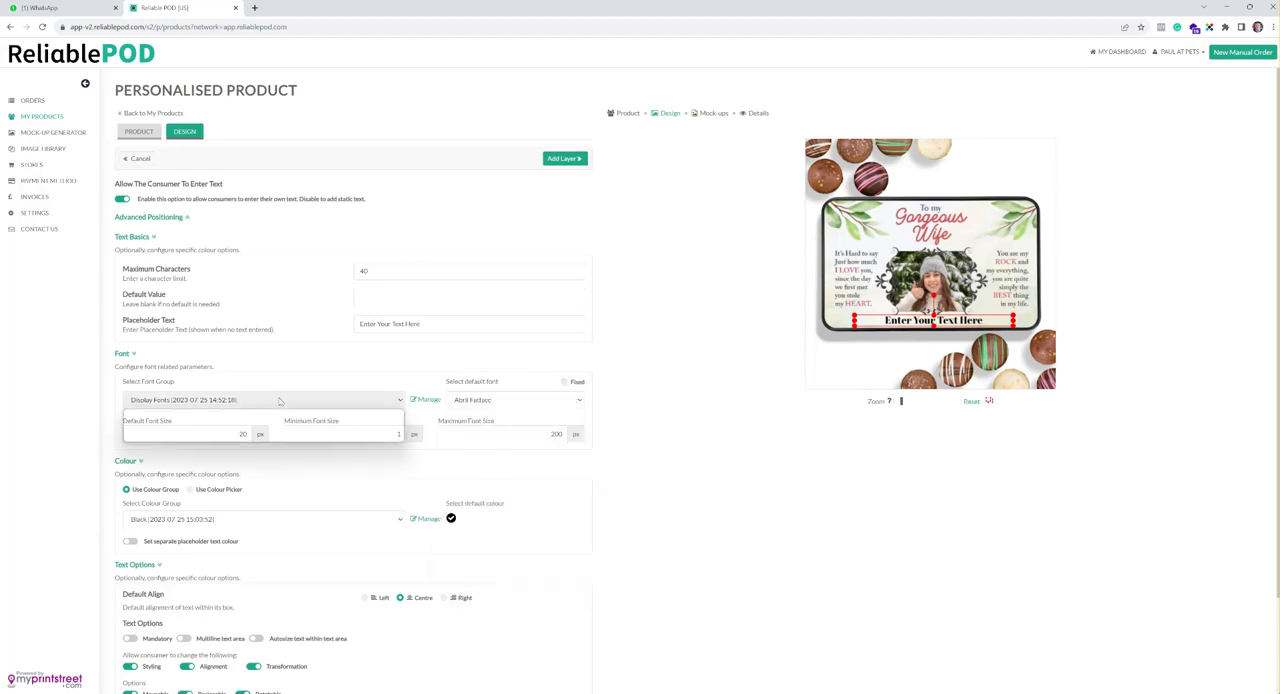
{"action": "left_click", "coordinate": [245, 437]}
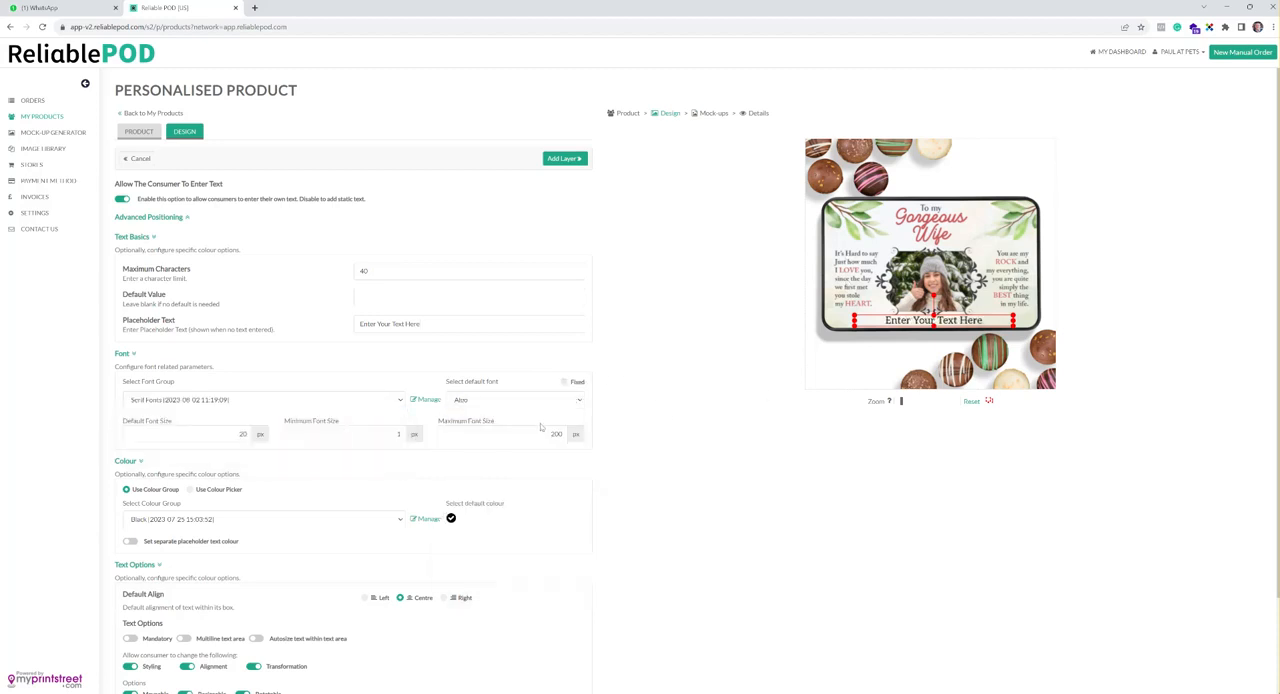
{"action": "left_click", "coordinate": [562, 400]}
{"action": "left_click_drag", "start_coordinate": [579, 445], "coordinate": [577, 516]}
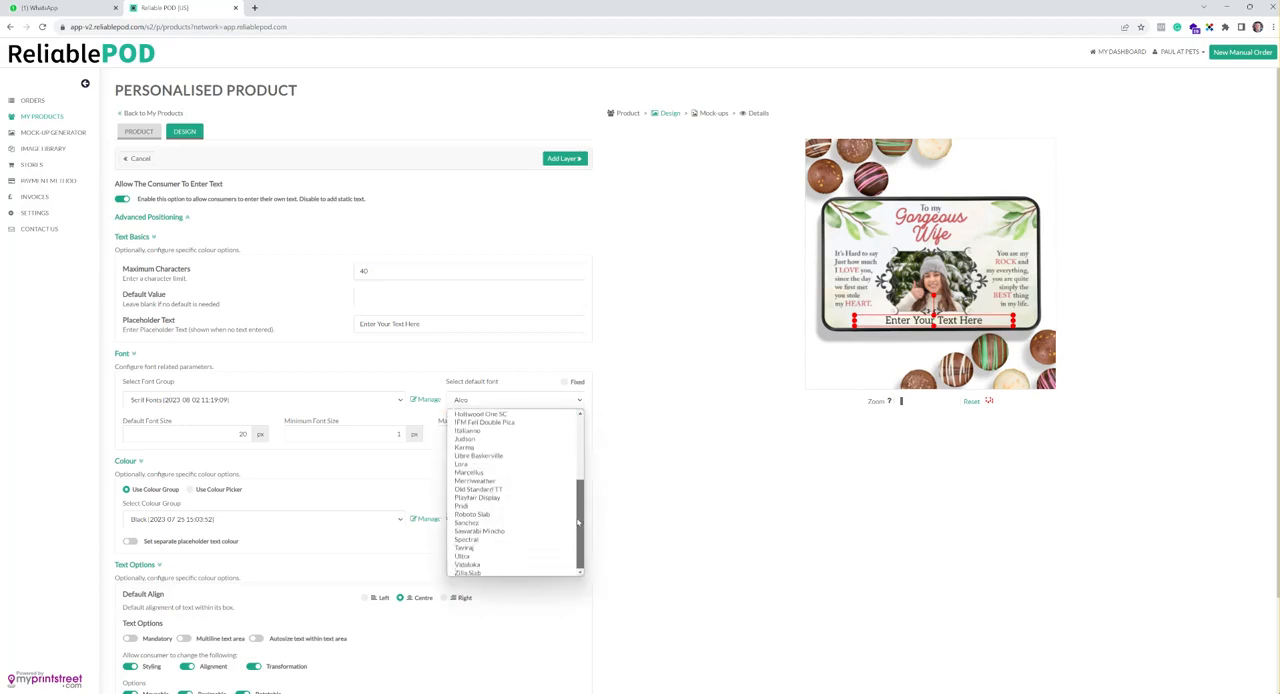
{"action": "left_click", "coordinate": [497, 489]}
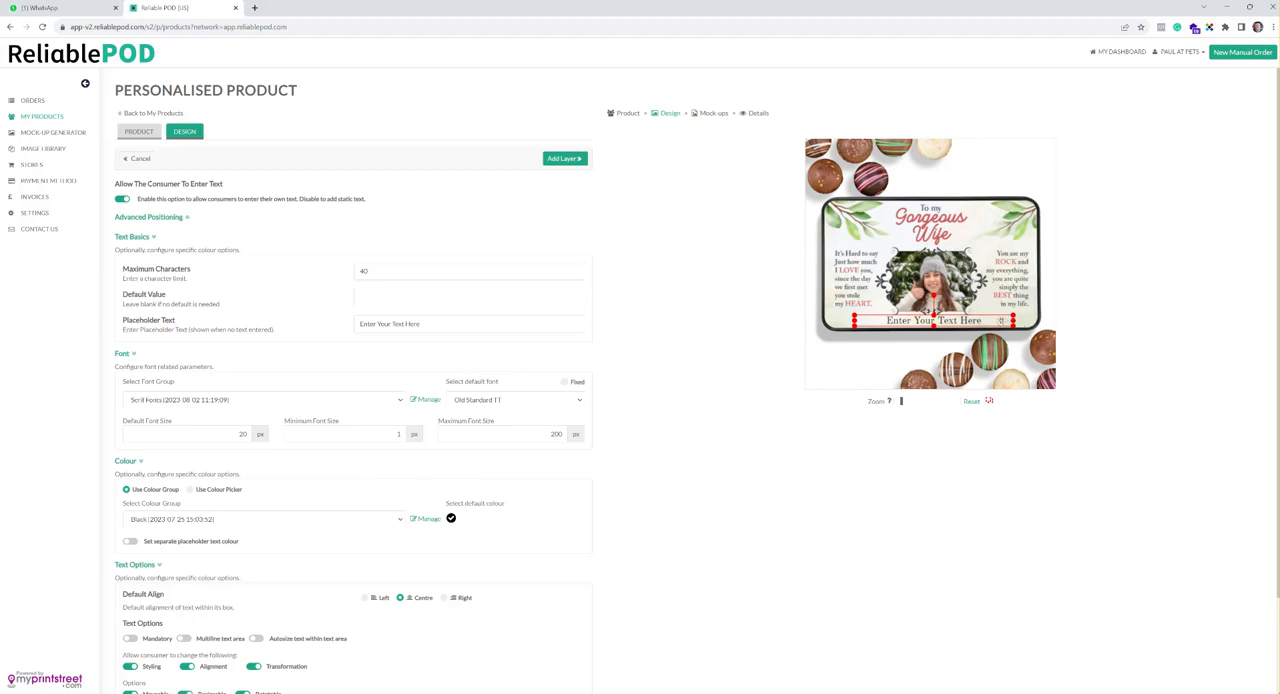
Set the default font size to 17 px and the minimum to 15 px, and lower the maximum font size
{"action": "double_click", "coordinate": [241, 433]}
{"action": "type", "text": "8"}
{"action": "type", "text": "7"}
{"action": "left_click_drag", "start_coordinate": [520, 436], "coordinate": [606, 443]}
{"action": "type", "text": "87"}
{"action": "left_click_drag", "start_coordinate": [350, 433], "coordinate": [487, 437]}
{"action": "type", "text": "15"}
{"action": "double_click", "coordinate": [376, 433]}
Keep Old Standard TT as the text area's default font and make the font fixed for the consumer
{"action": "left_click", "coordinate": [581, 400]}
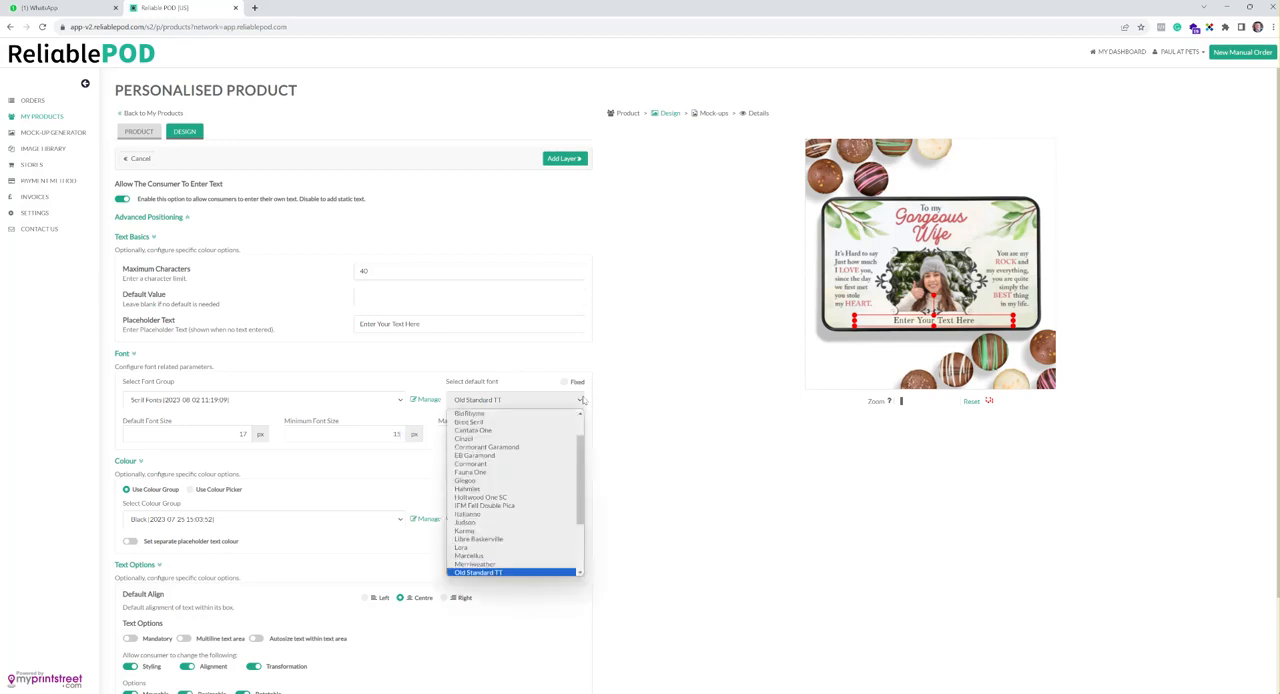
{"action": "left_click", "coordinate": [581, 400]}
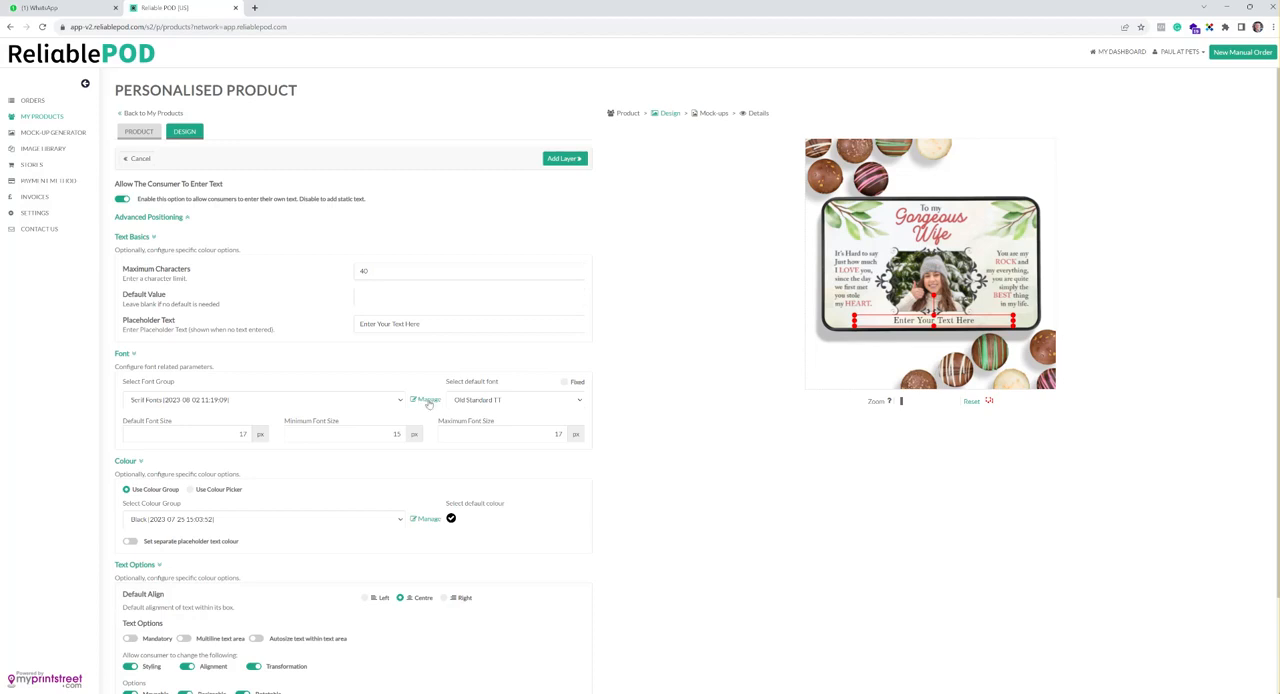
{"action": "left_click", "coordinate": [565, 383]}
{"action": "scroll", "coordinate": [668, 408], "scroll_direction": "down", "scroll_amount": 2}
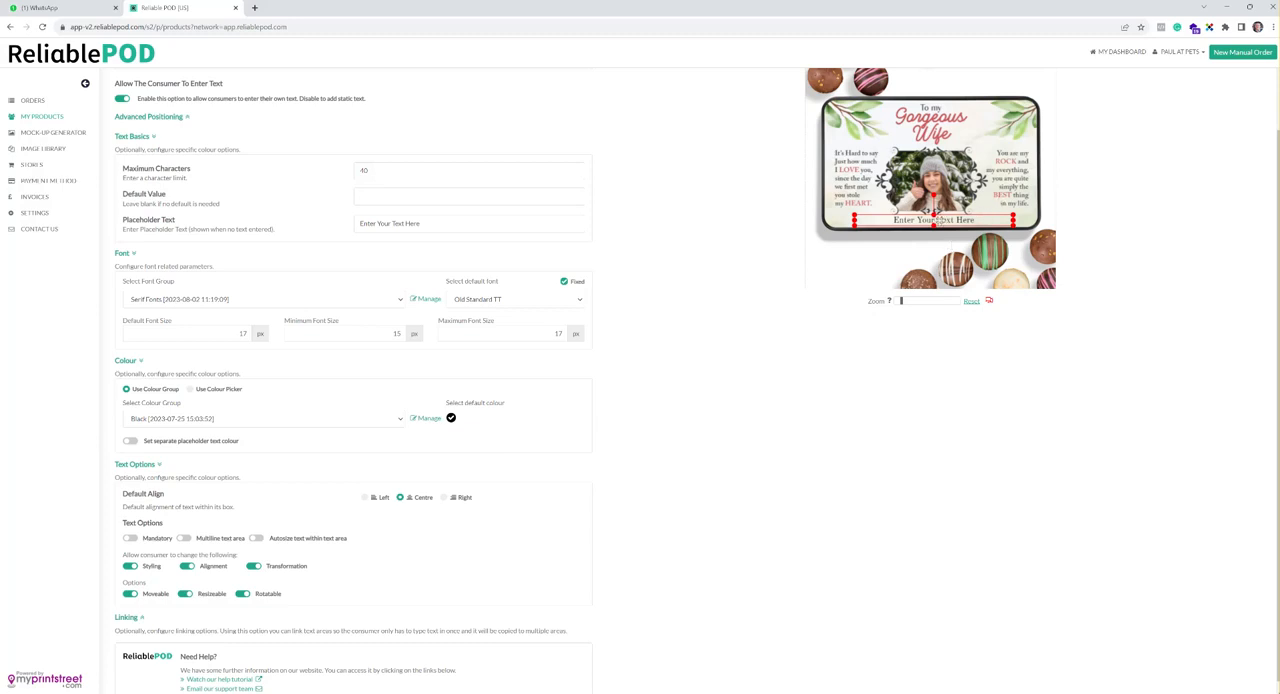
{"action": "left_click", "coordinate": [192, 391]}
{"action": "left_click", "coordinate": [178, 418]}
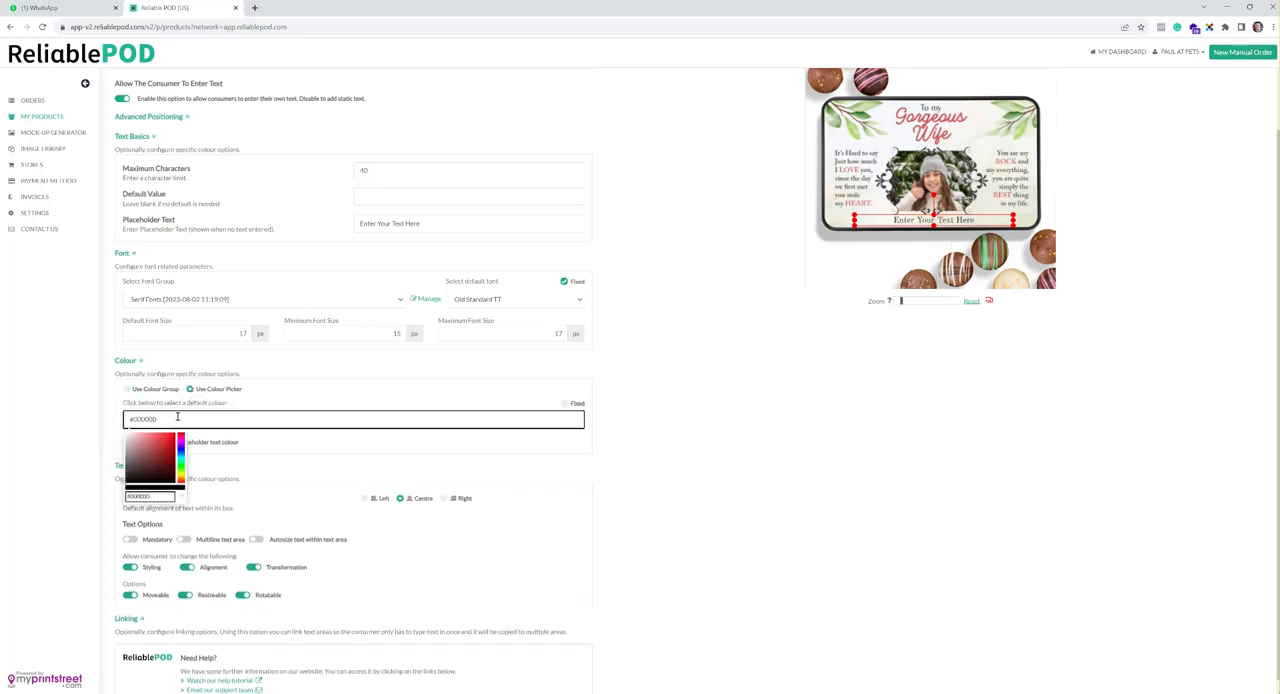
{"action": "left_click", "coordinate": [313, 389]}
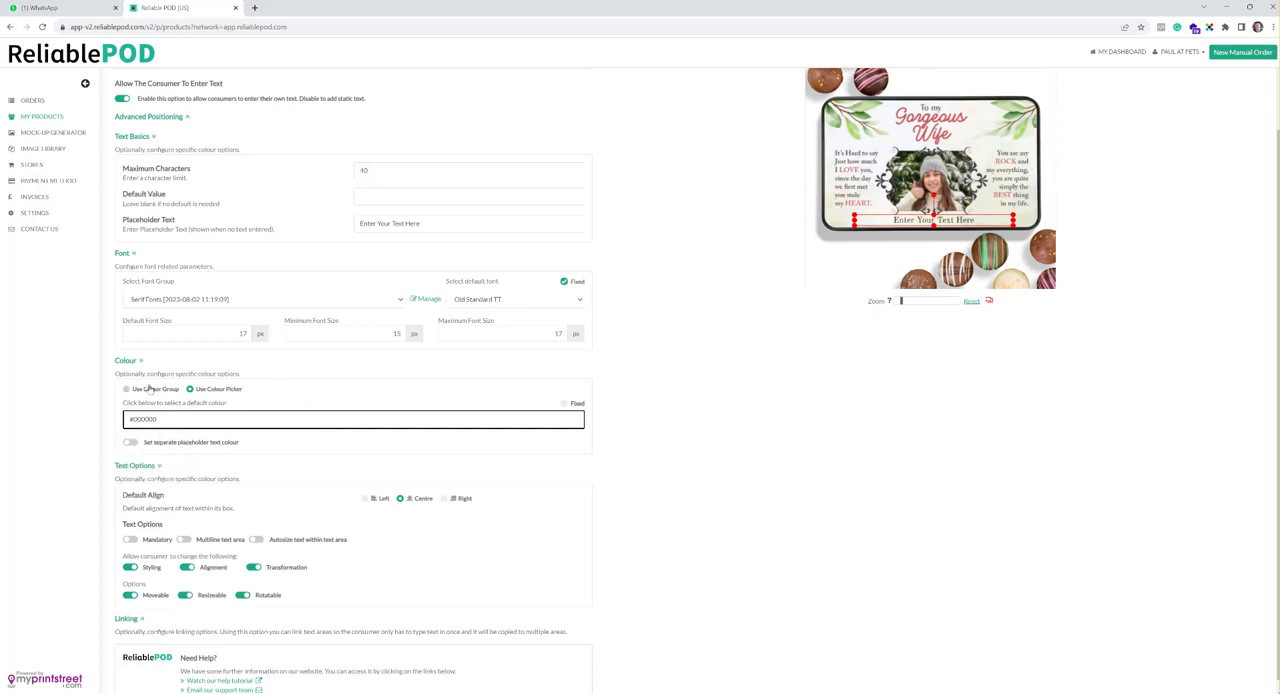
{"action": "left_click", "coordinate": [133, 391]}
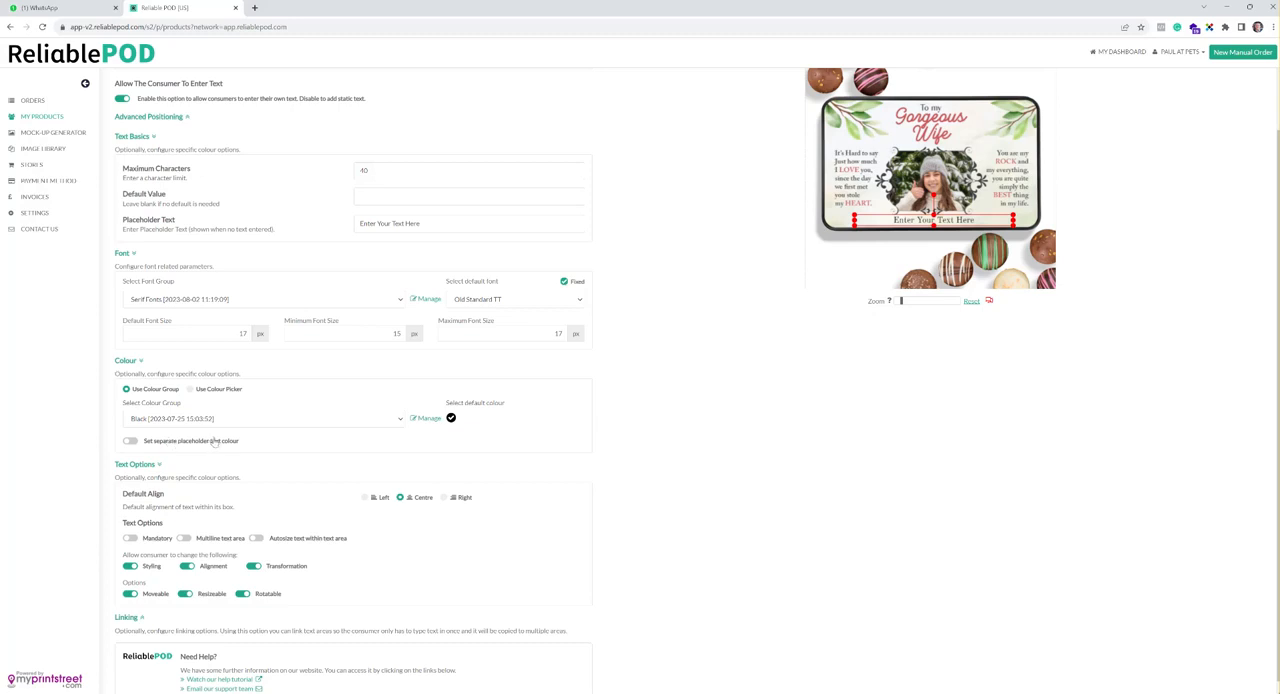
Make the text mandatory and autosized within its area, and stop the consumer changing its styling, alignment and transformation
{"action": "scroll", "coordinate": [248, 455], "scroll_direction": "down", "scroll_amount": 1}
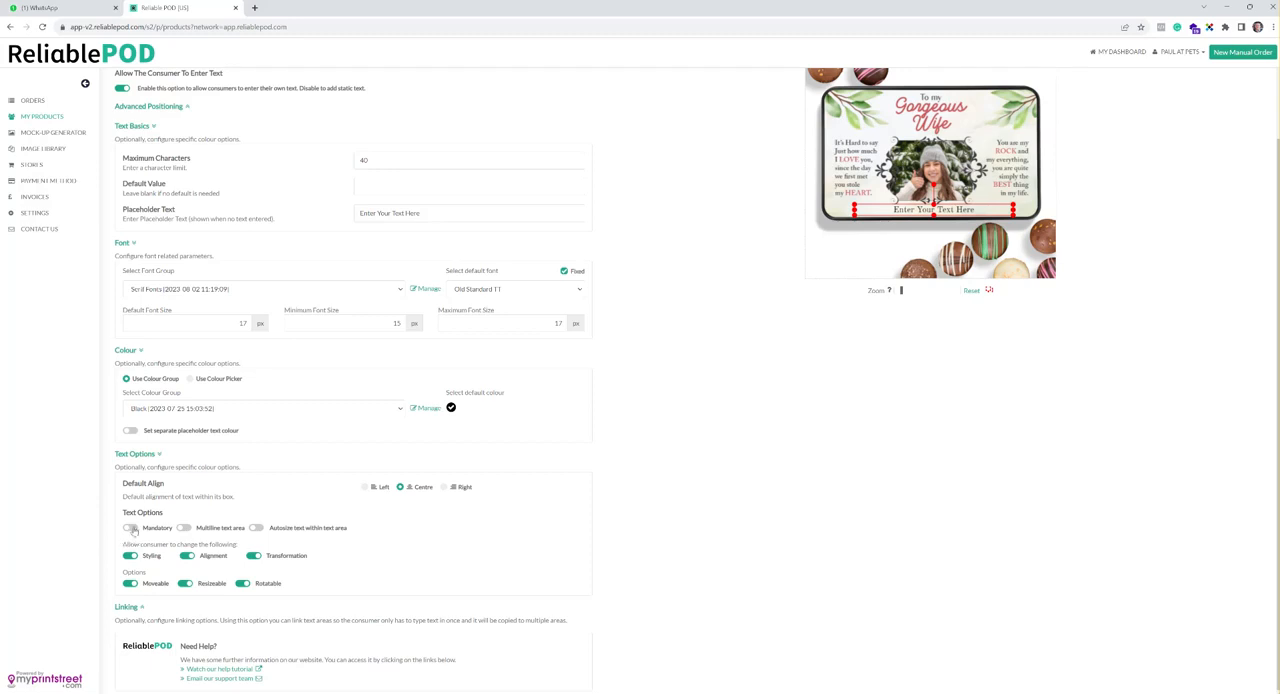
{"action": "left_click", "coordinate": [131, 528]}
{"action": "left_click", "coordinate": [257, 528]}
{"action": "left_click", "coordinate": [186, 557]}
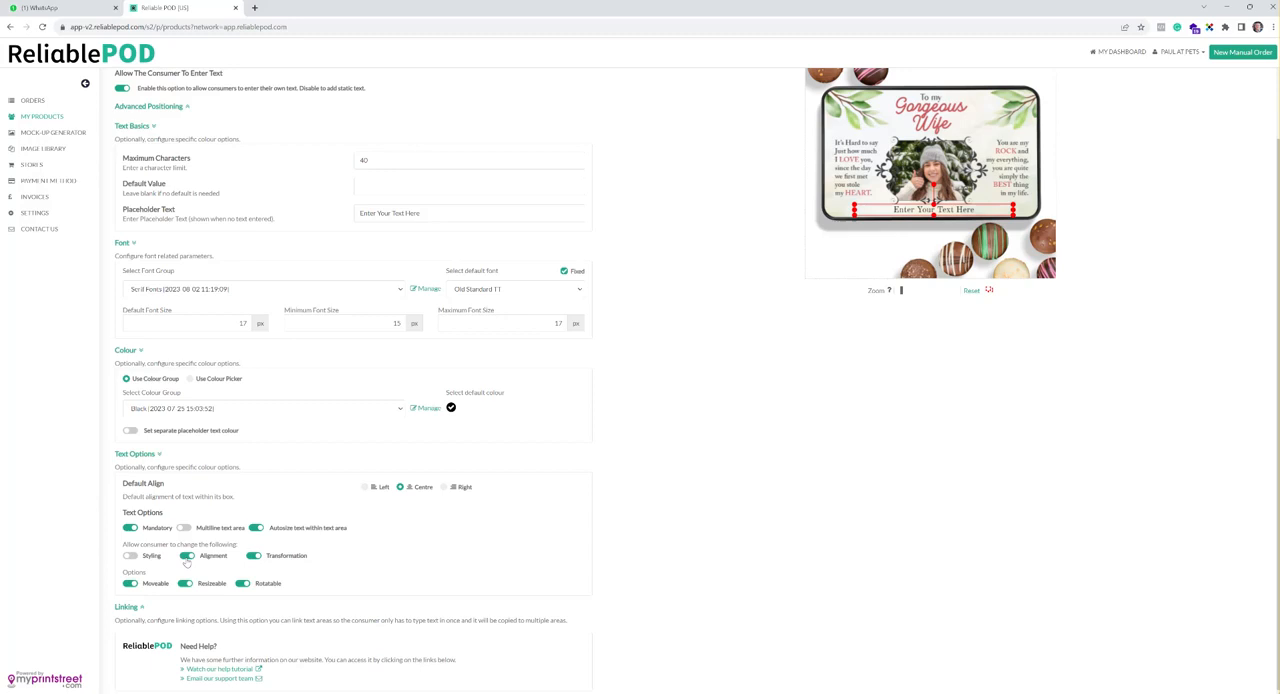
{"action": "left_click", "coordinate": [251, 557]}
Make the text area neither moveable nor rotatable, and add it to the design as a layer
{"action": "left_click", "coordinate": [130, 612]}
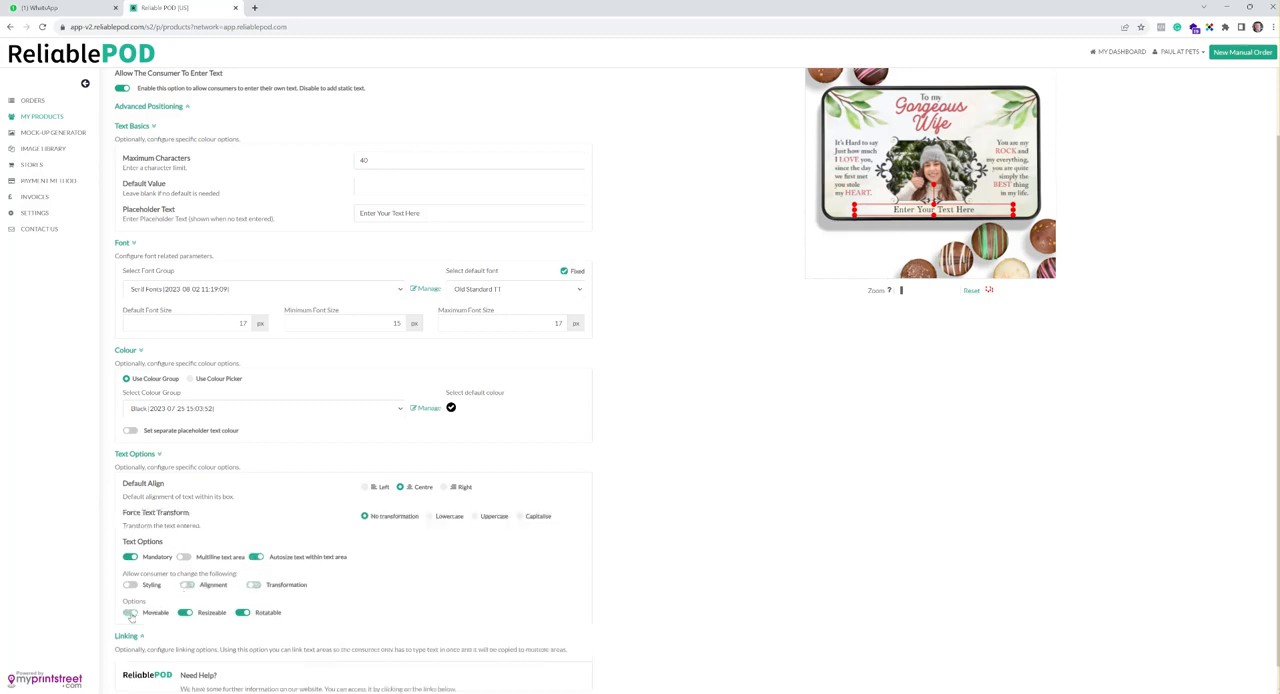
{"action": "left_click", "coordinate": [243, 612]}
{"action": "scroll", "coordinate": [576, 453], "scroll_direction": "up", "scroll_amount": 1}
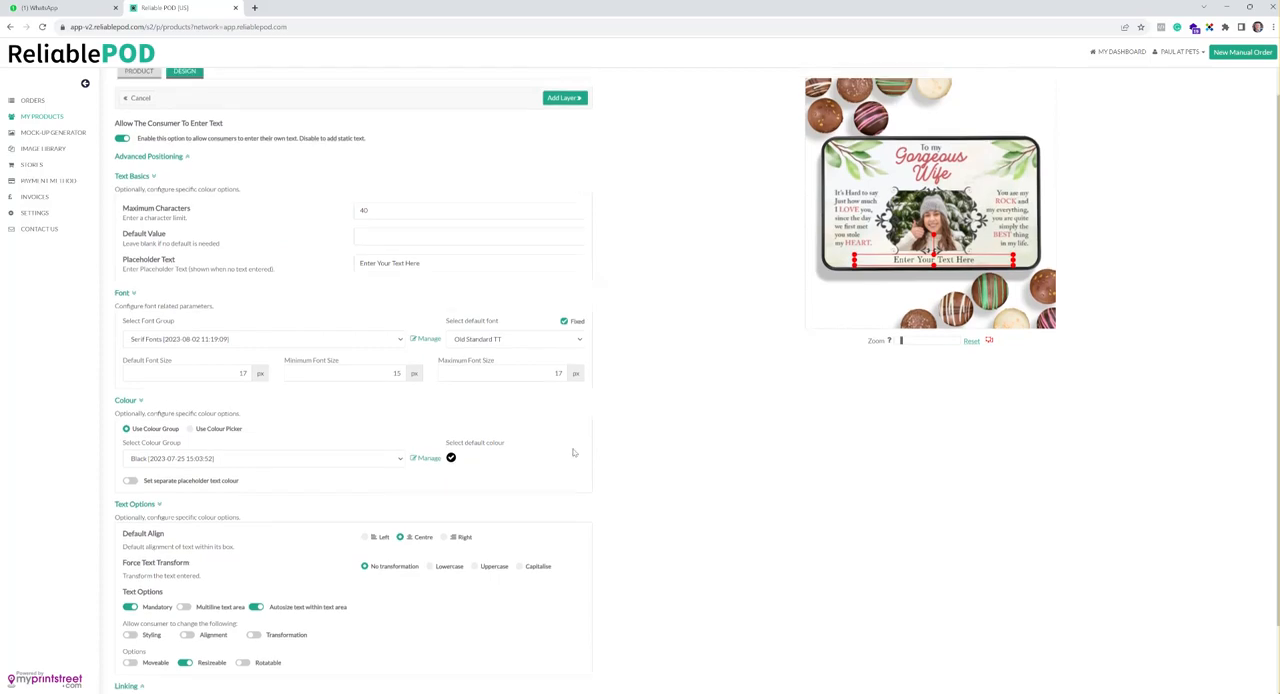
{"action": "left_click", "coordinate": [579, 101]}
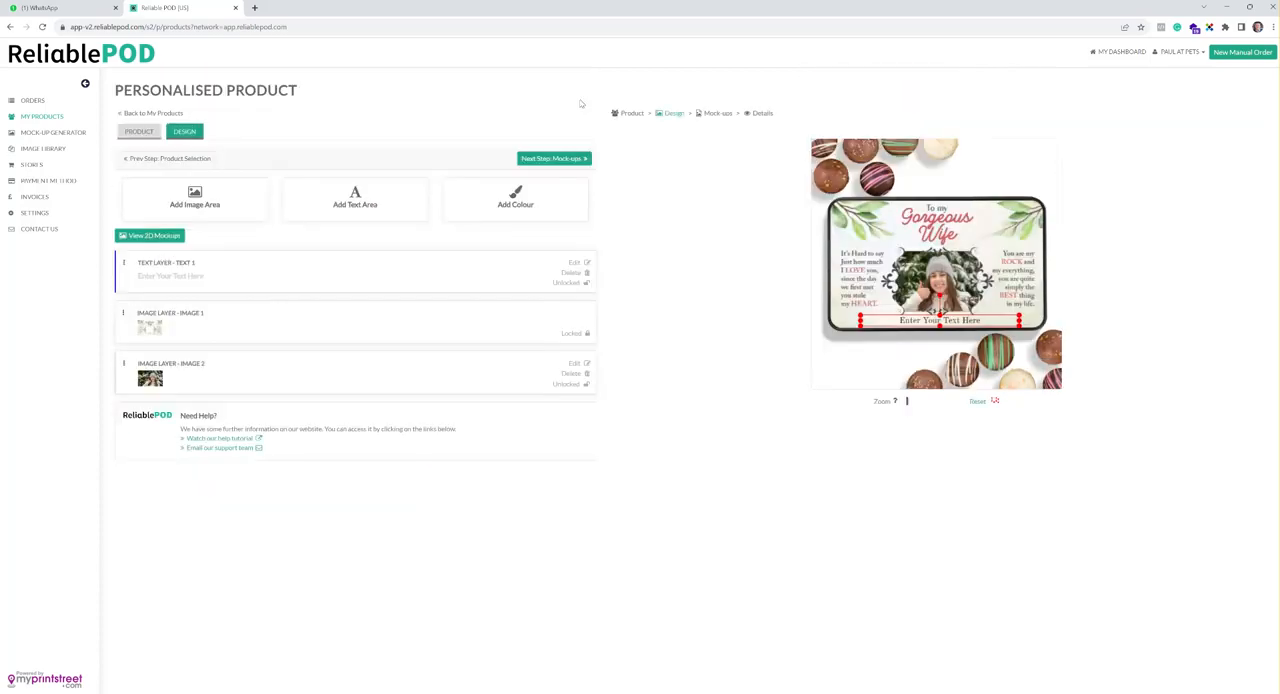
Confirm the design statement and continue to the product details with all lid and static mock-ups selected
{"action": "left_click", "coordinate": [588, 162]}
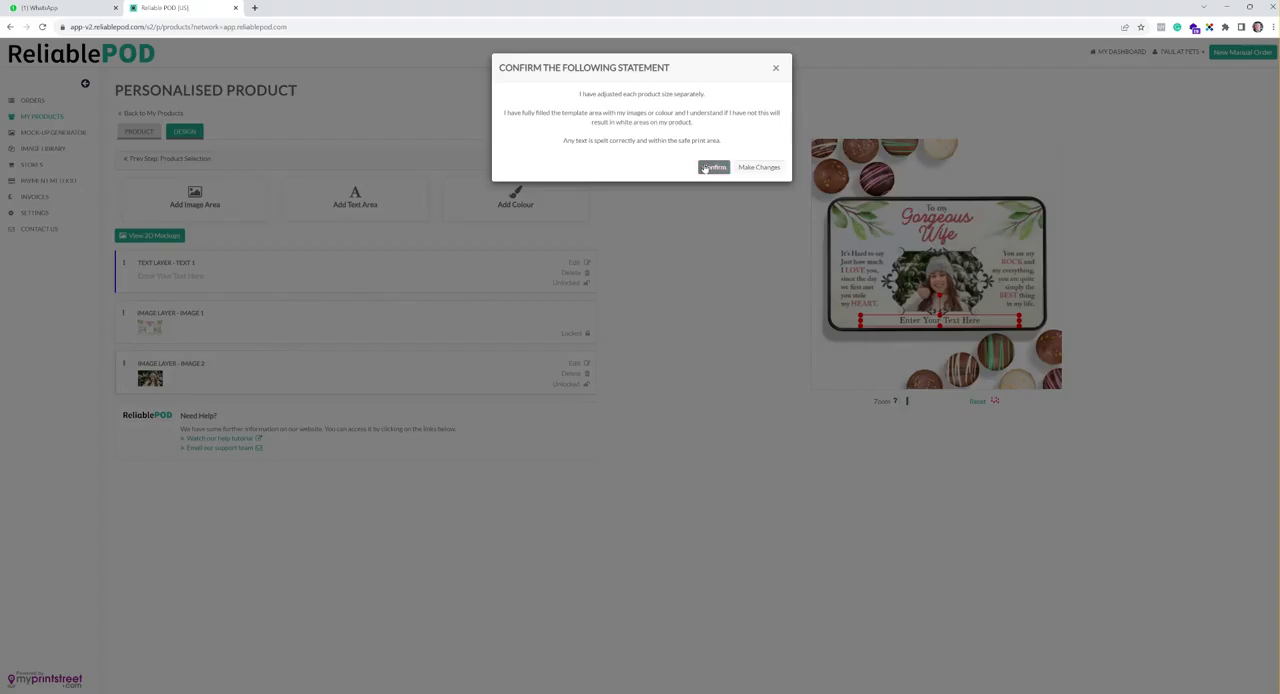
{"action": "left_click", "coordinate": [704, 168]}
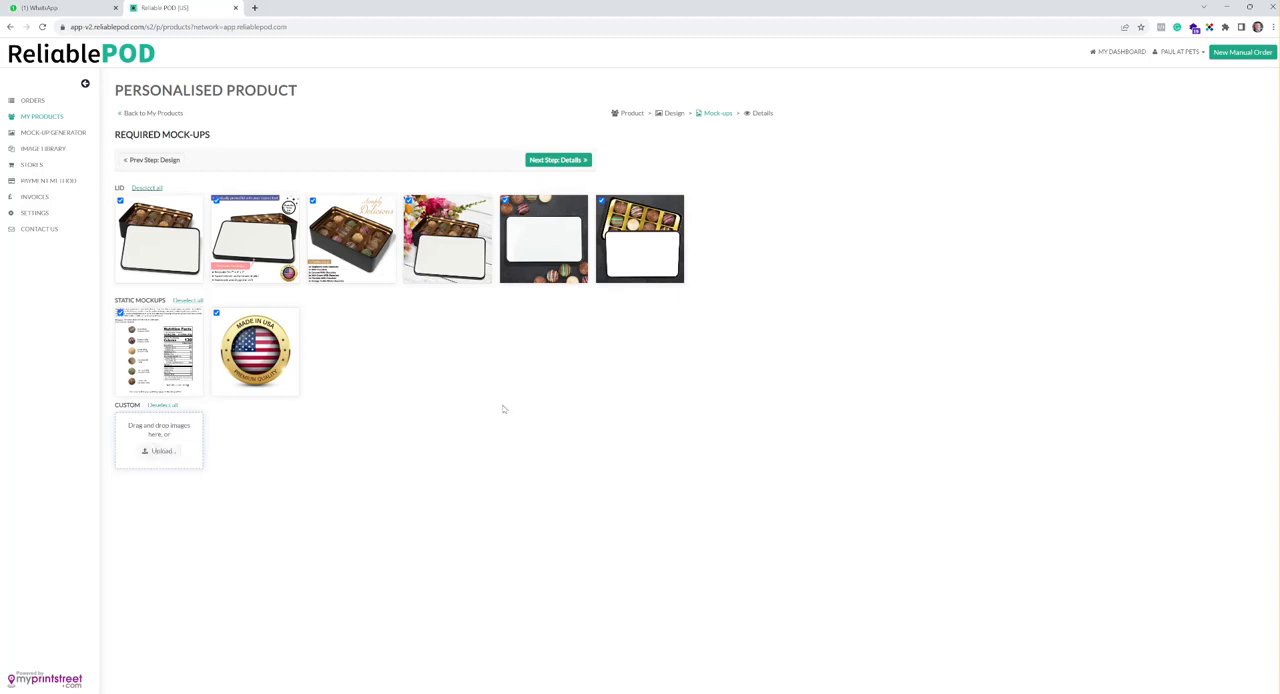
{"action": "left_click", "coordinate": [581, 160]}
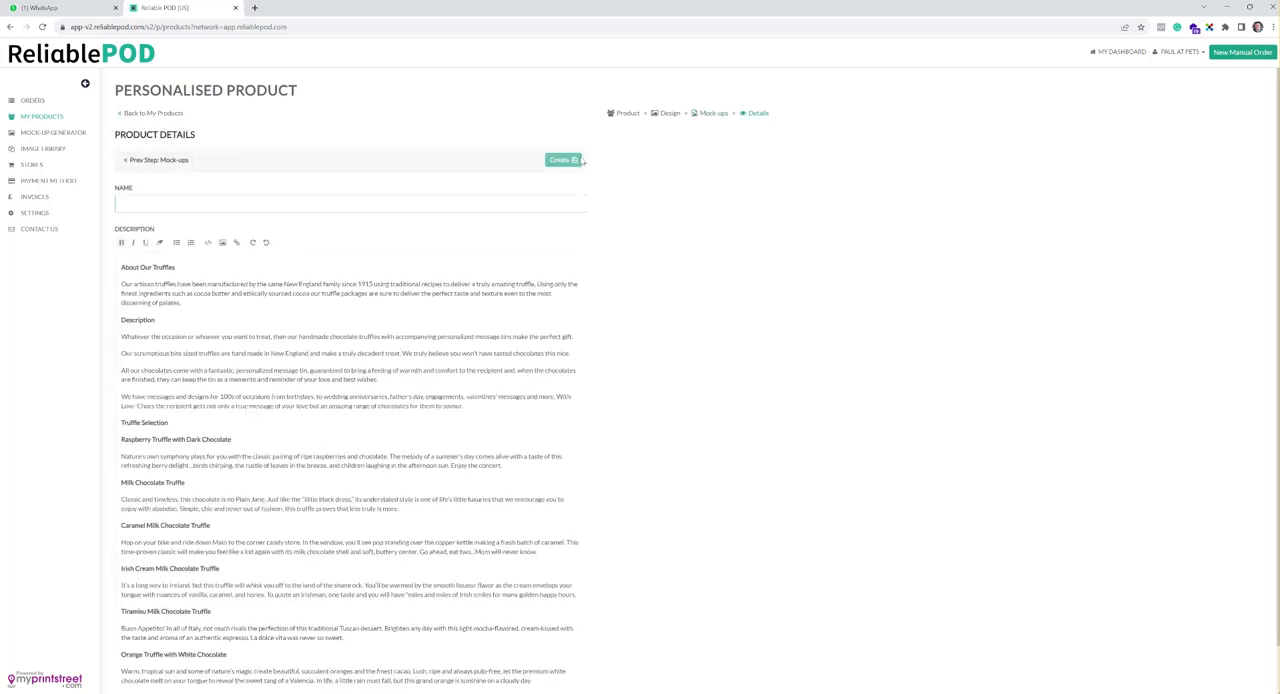
Name the product "1 Test Chocs" and create it with the supplied description
{"action": "type", "text": "t Choco"}
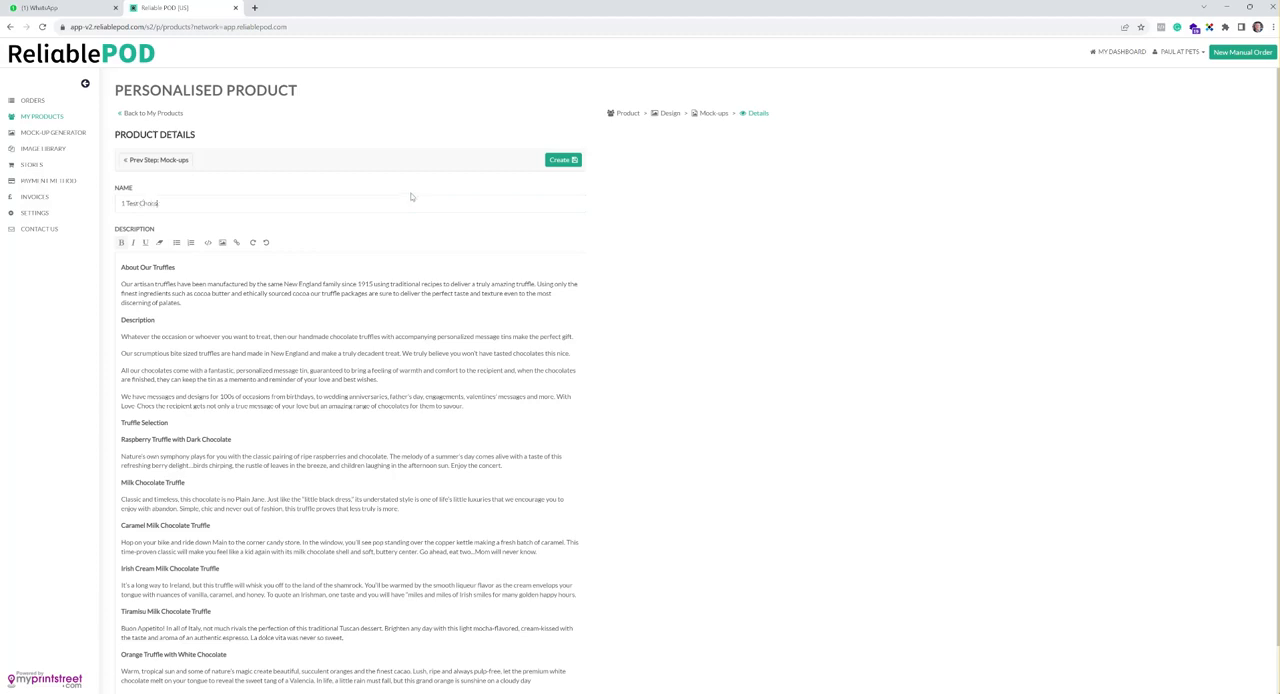
{"action": "scroll", "coordinate": [481, 393], "scroll_direction": "down", "scroll_amount": 1}
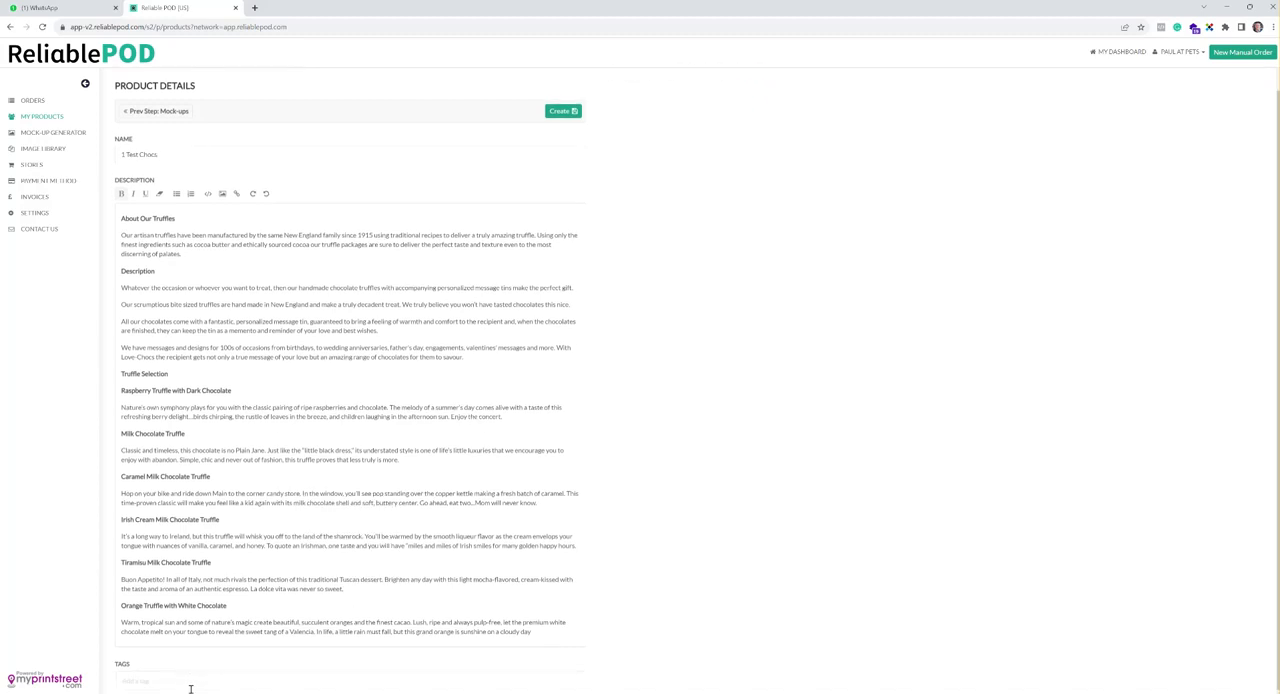
{"action": "left_click", "coordinate": [570, 112]}
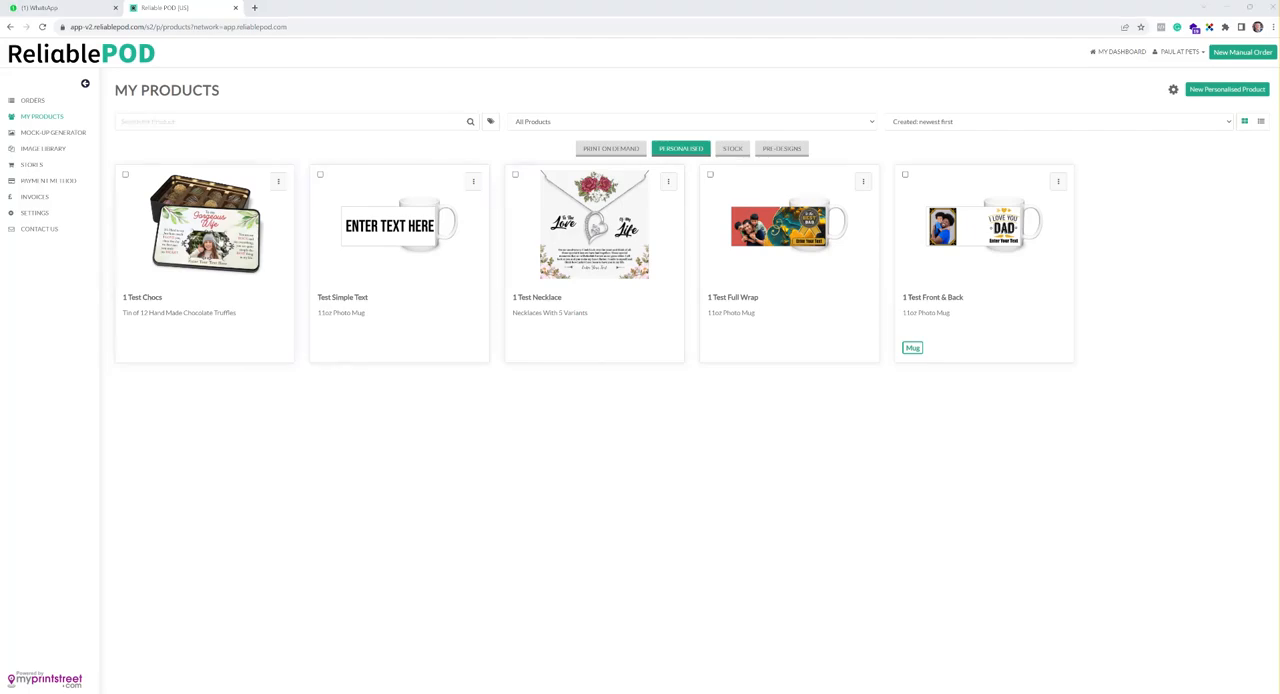
Open the 1 Test Chocs product and check the image and text options in its consumer configurator
{"action": "left_click", "coordinate": [205, 222]}
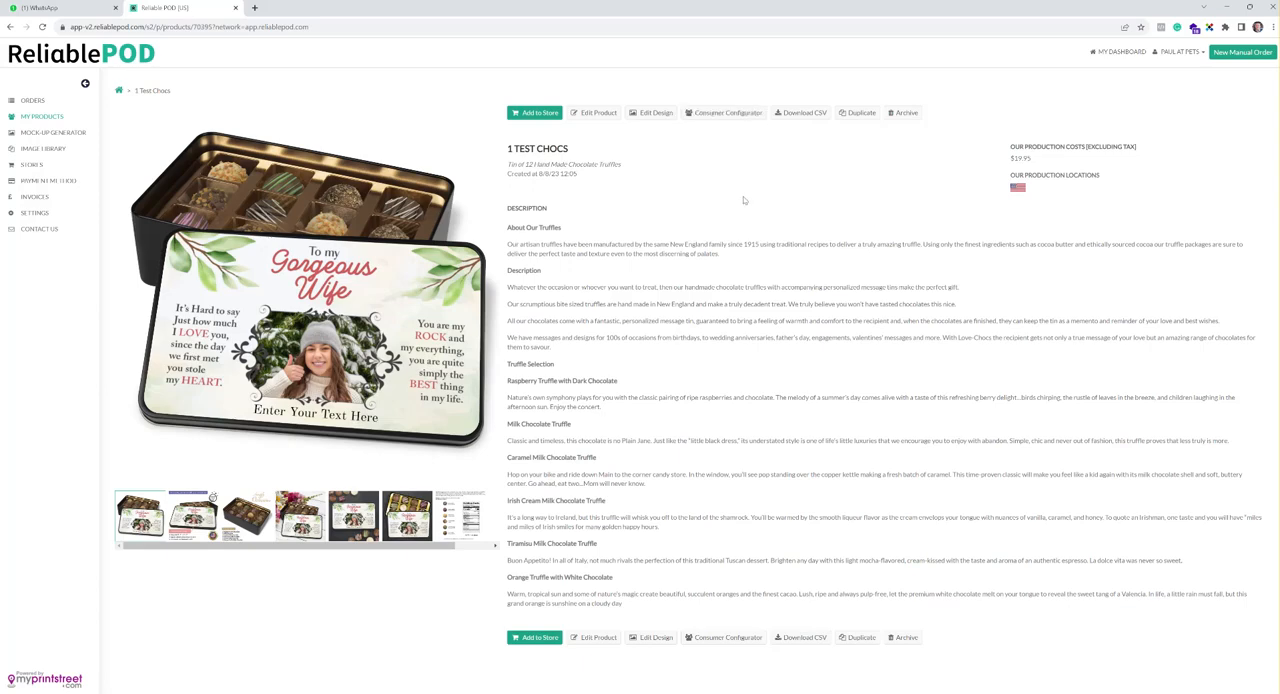
{"action": "left_click", "coordinate": [729, 114]}
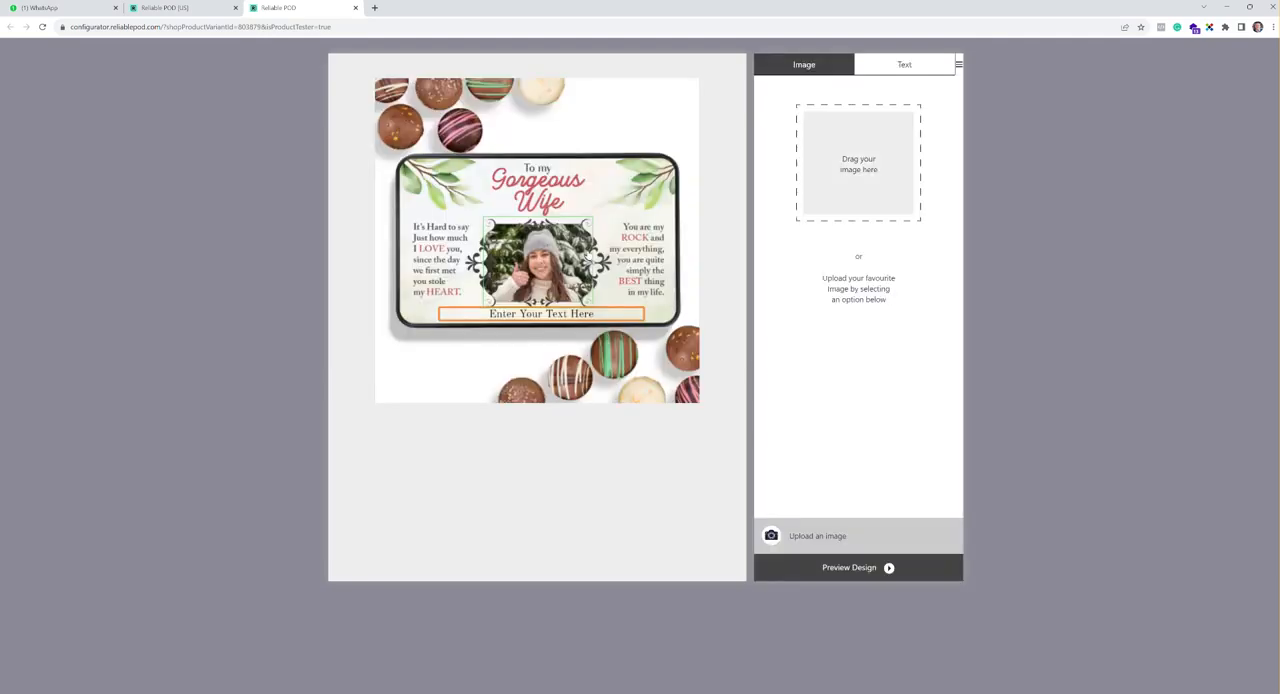
{"action": "left_click", "coordinate": [874, 71]}
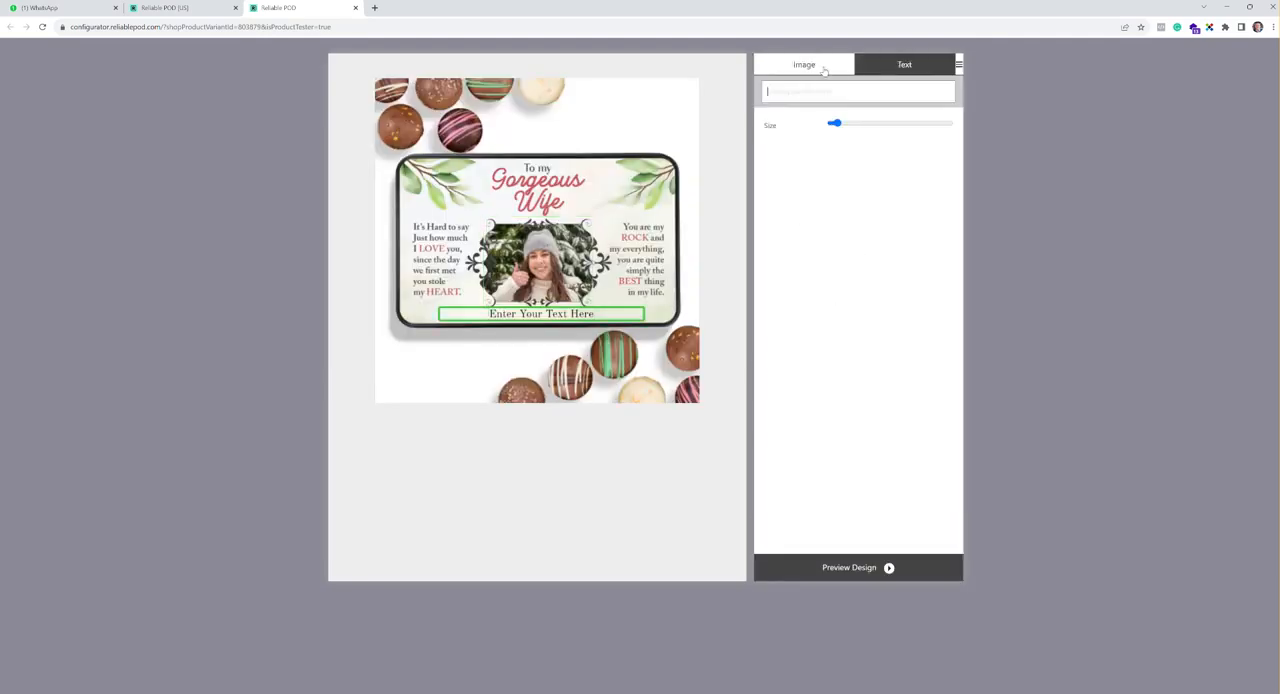
{"action": "left_click", "coordinate": [822, 68]}
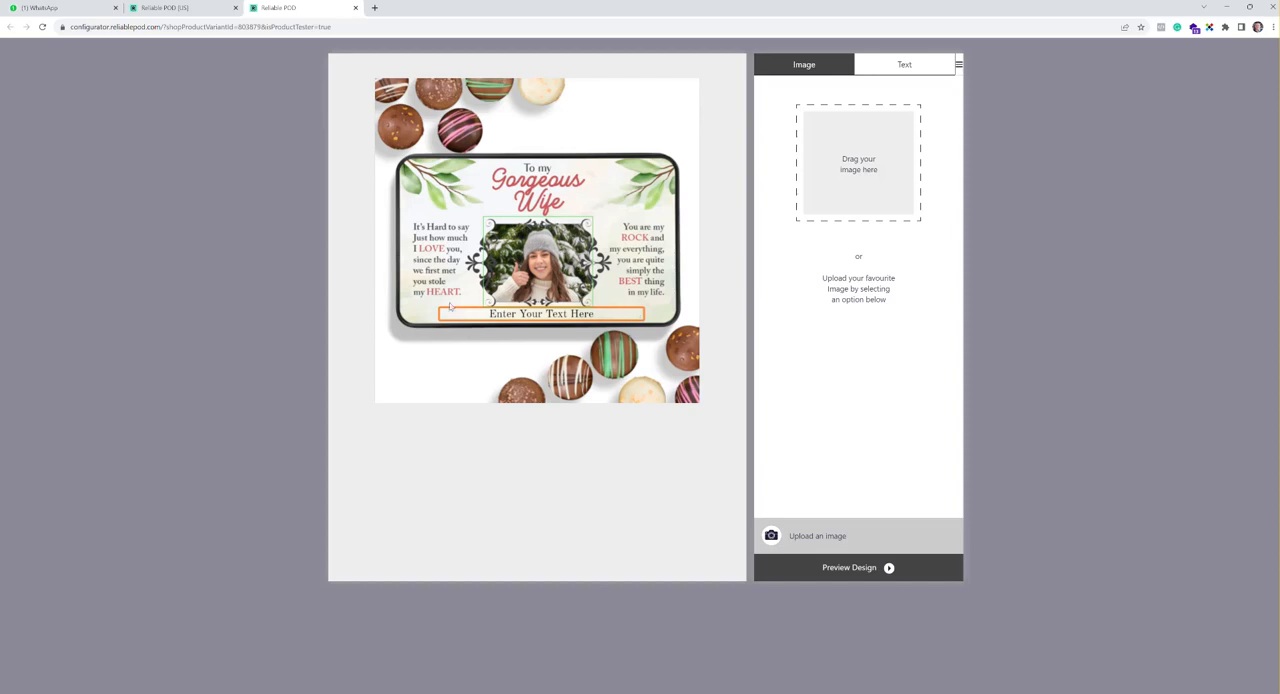
{"action": "left_click", "coordinate": [355, 8]}
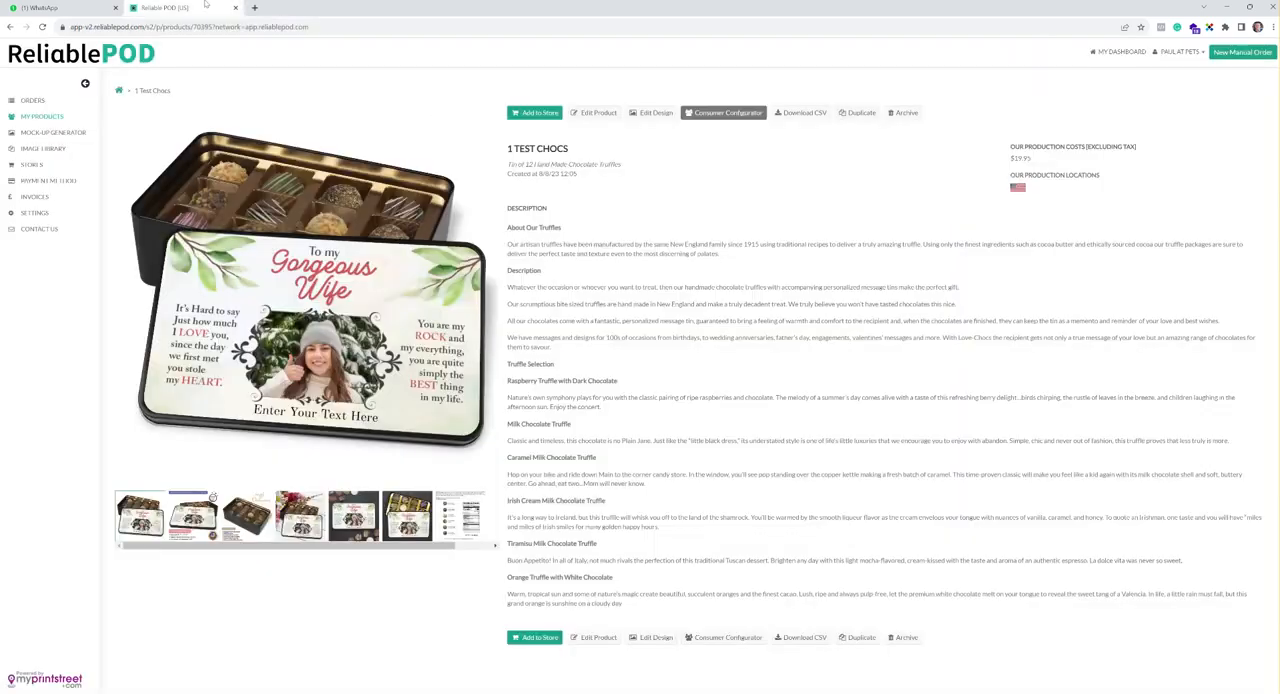
Open the 1 Test Chocs design for editing and bring up the settings of its existing text layer
{"action": "left_click", "coordinate": [655, 114]}
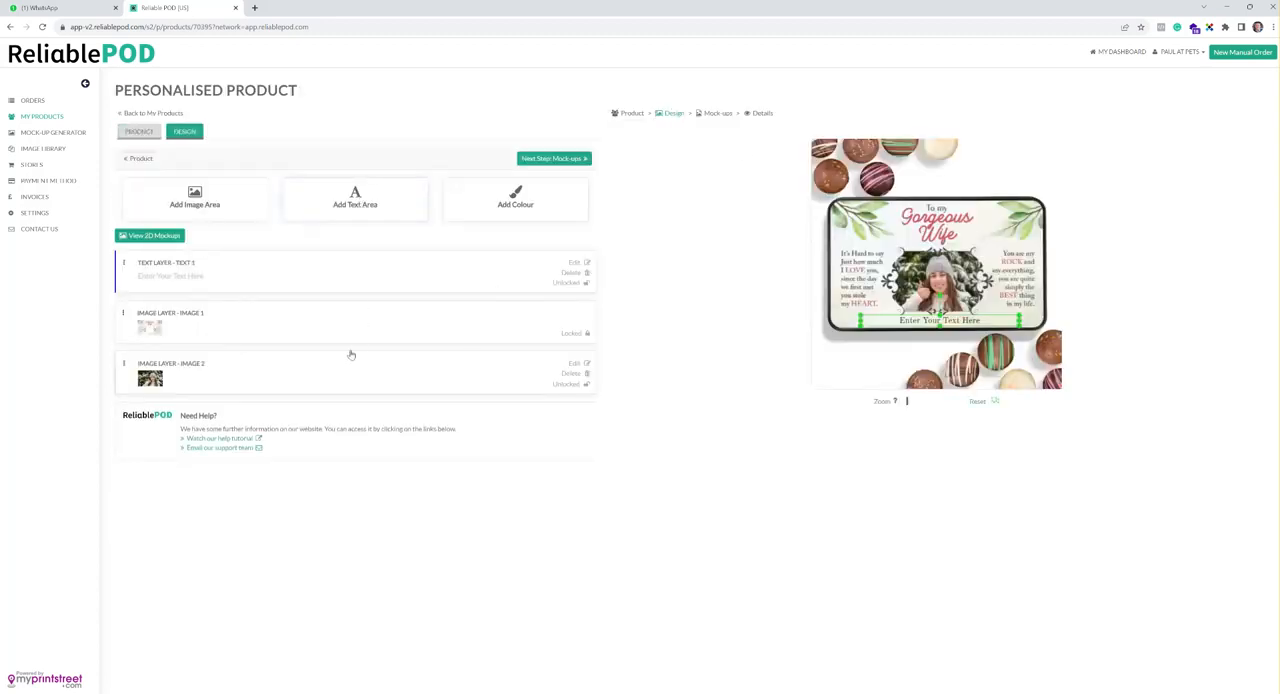
{"action": "left_click", "coordinate": [359, 200]}
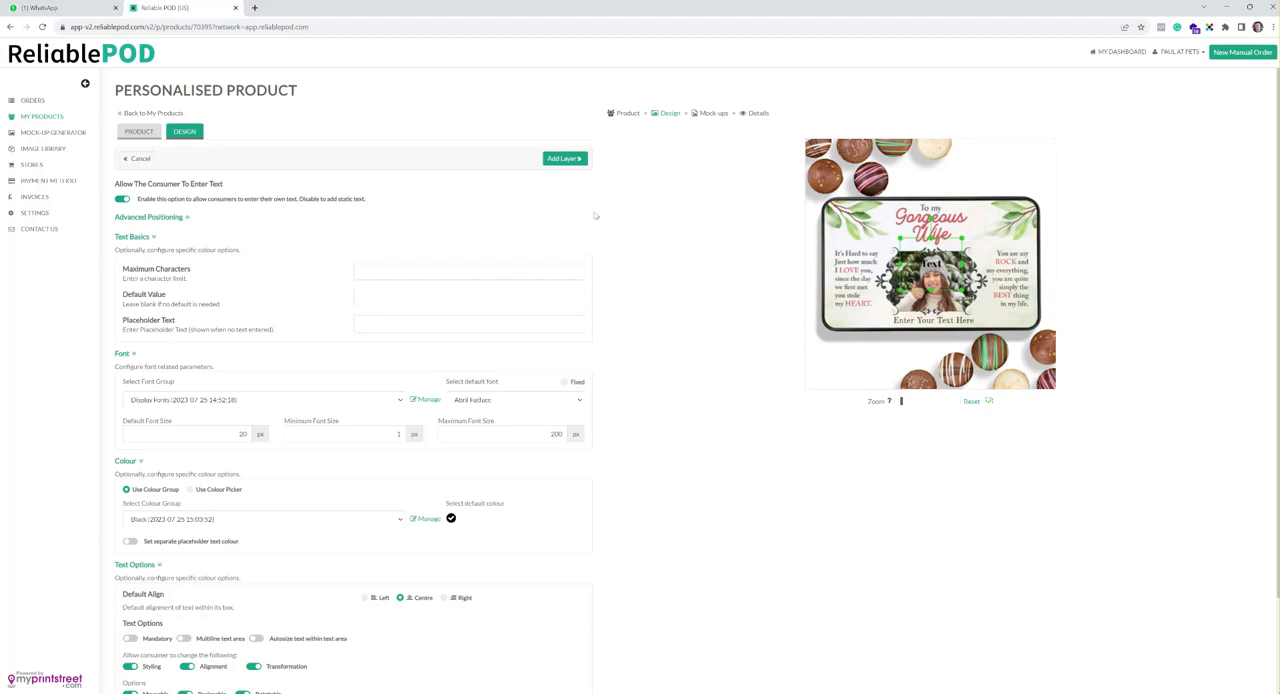
{"action": "left_click", "coordinate": [138, 158]}
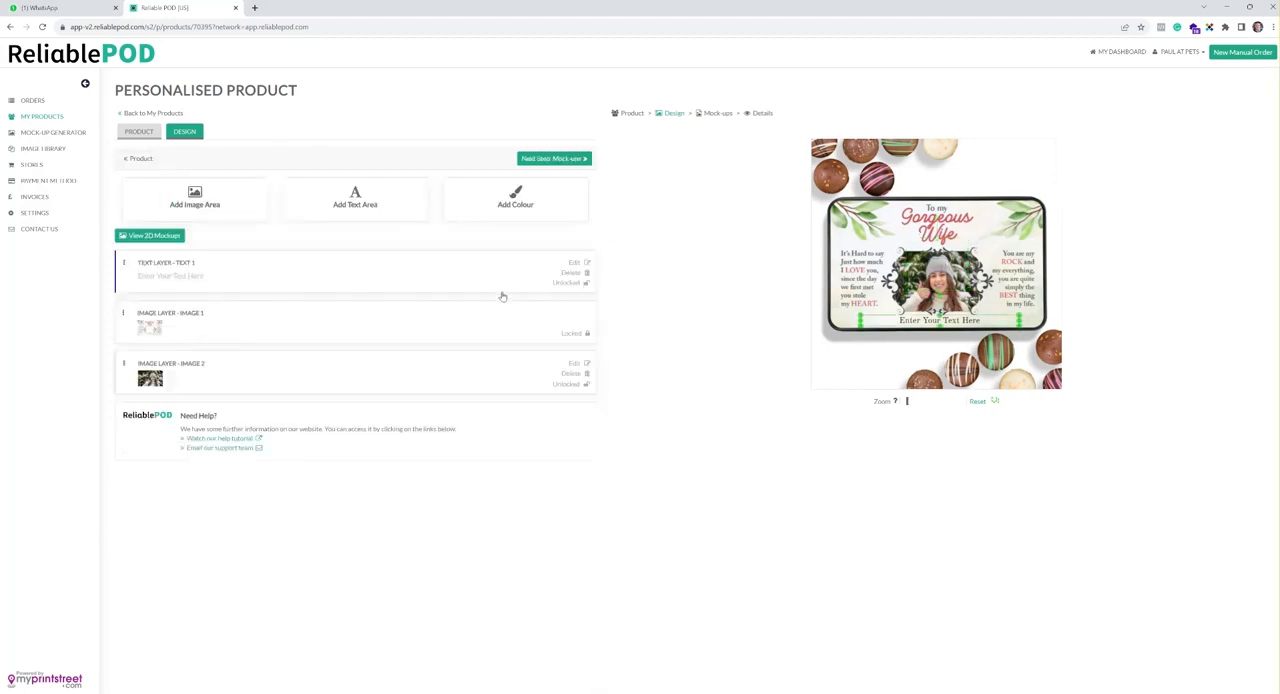
{"action": "left_click", "coordinate": [280, 280]}
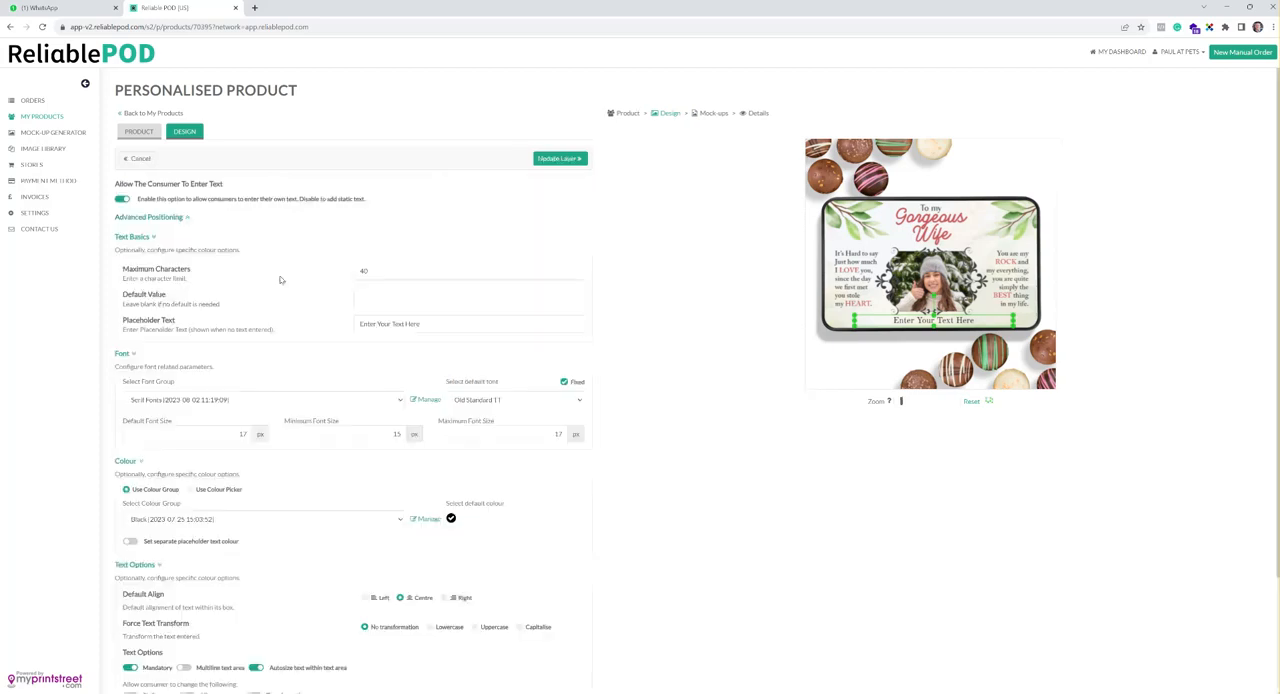
{"action": "scroll", "coordinate": [655, 290], "scroll_direction": "down", "scroll_amount": 3}
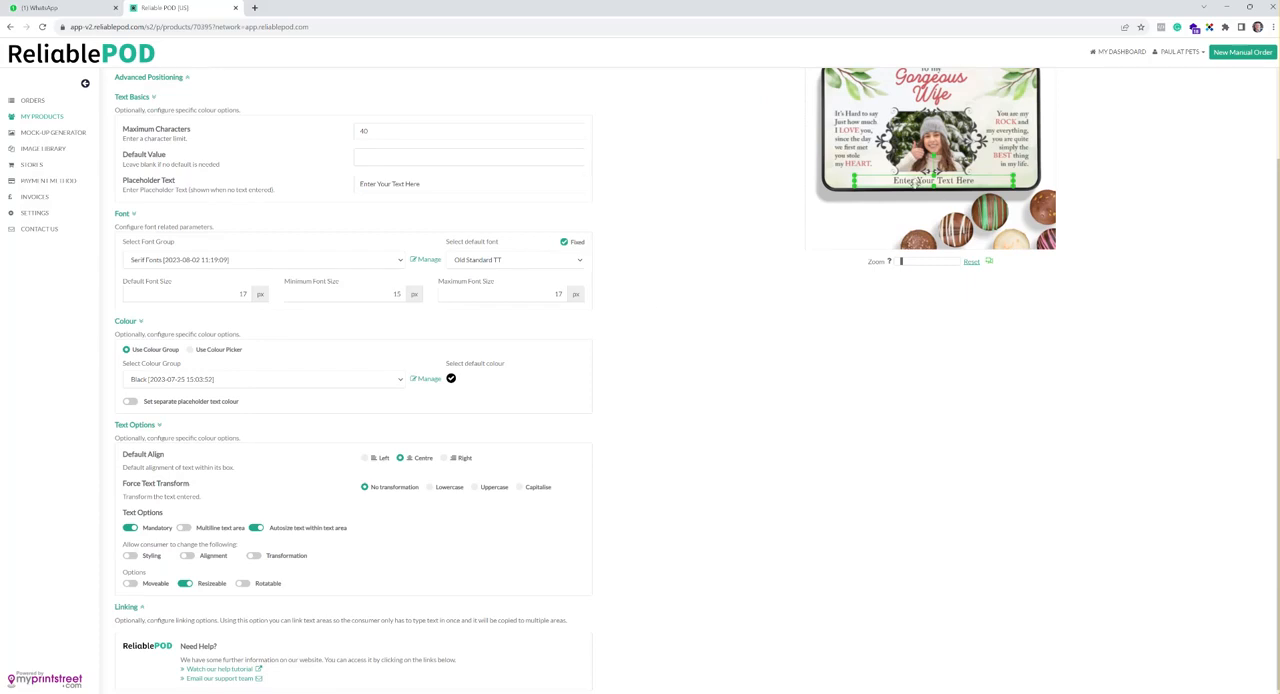
{"action": "scroll", "coordinate": [640, 287], "scroll_direction": "up", "scroll_amount": 3}
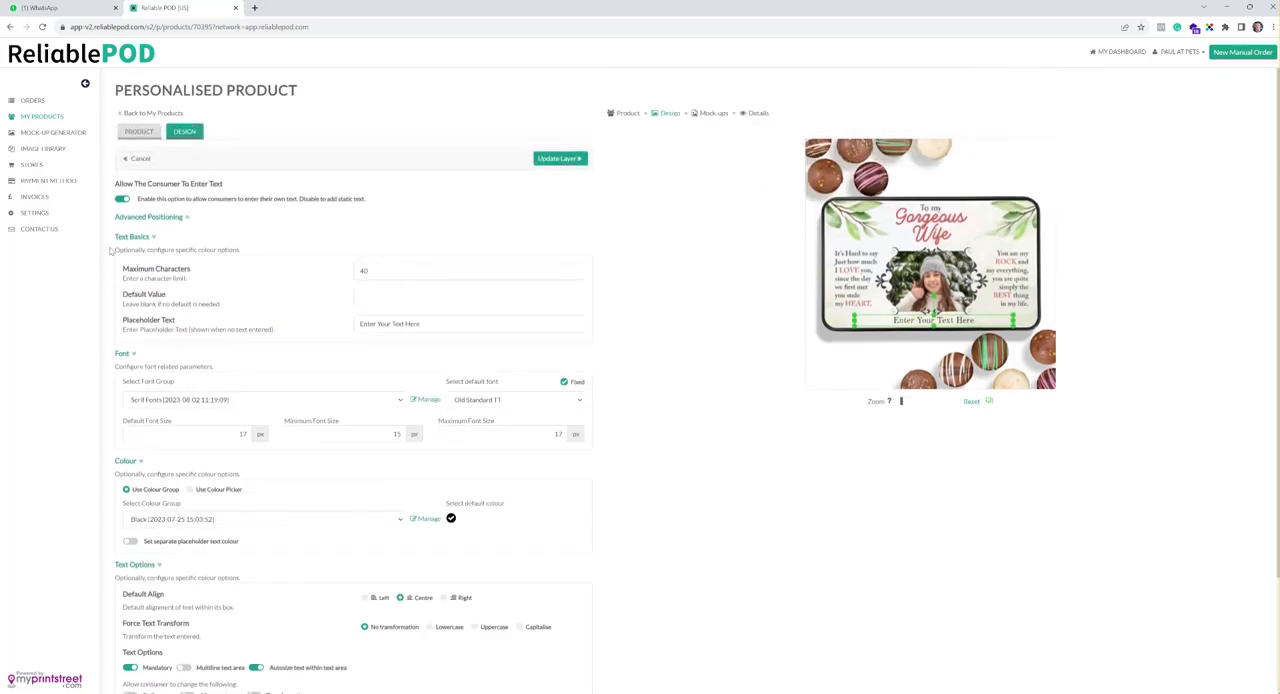
Centre the text area horizontally with advanced positioning and update the layer
{"action": "left_click", "coordinate": [168, 218]}
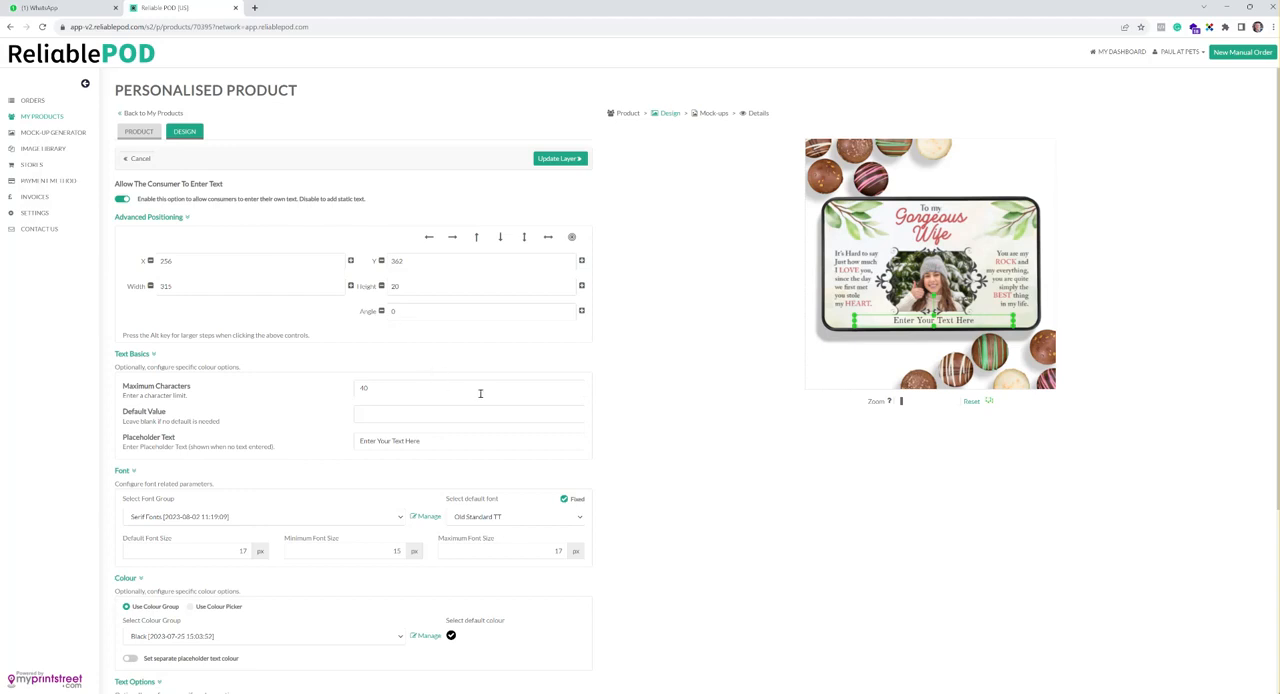
{"action": "left_click", "coordinate": [548, 238]}
{"action": "left_click", "coordinate": [577, 159]}
Confirm the revised design, keep all mock-ups selected and save the updated product
{"action": "left_click", "coordinate": [582, 160]}
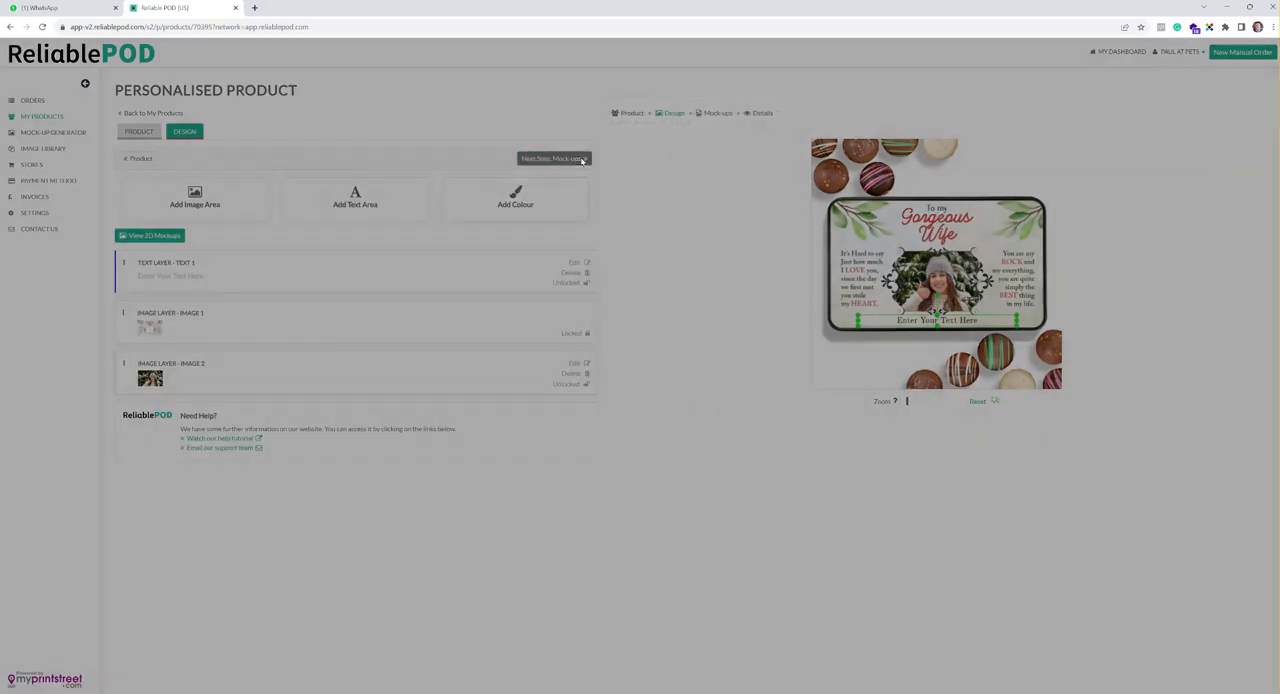
{"action": "left_click", "coordinate": [711, 166]}
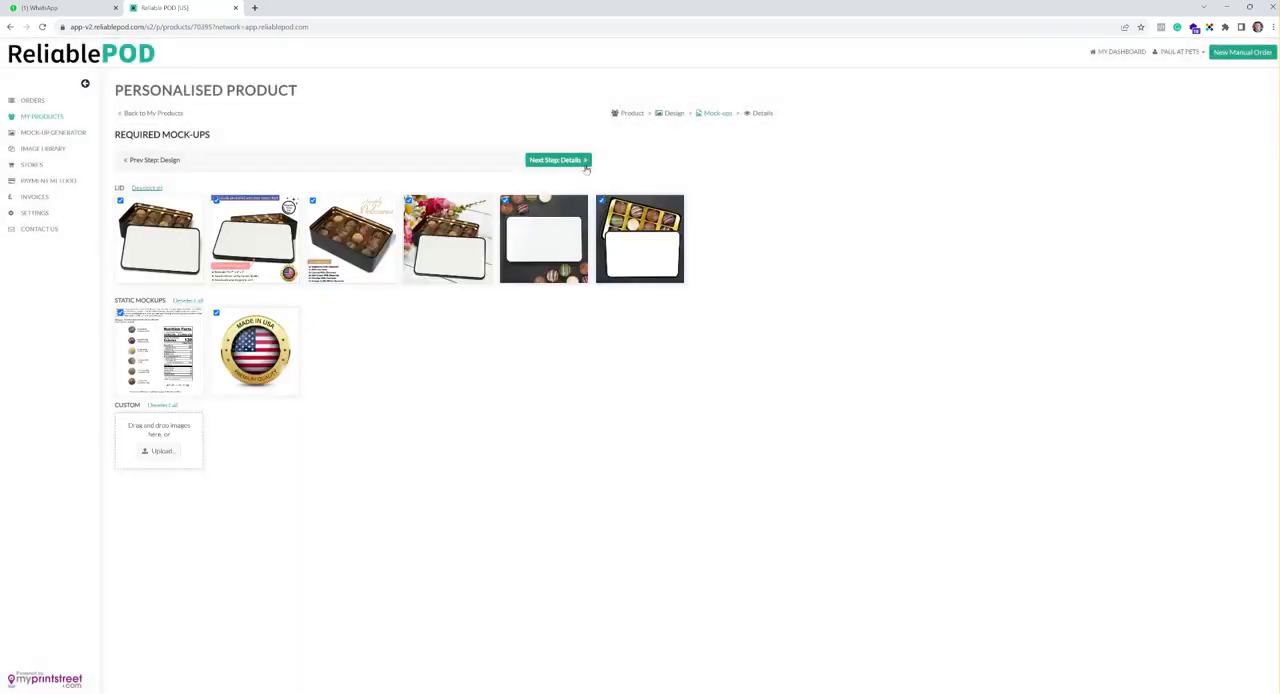
{"action": "left_click", "coordinate": [584, 161]}
{"action": "left_click", "coordinate": [570, 161]}
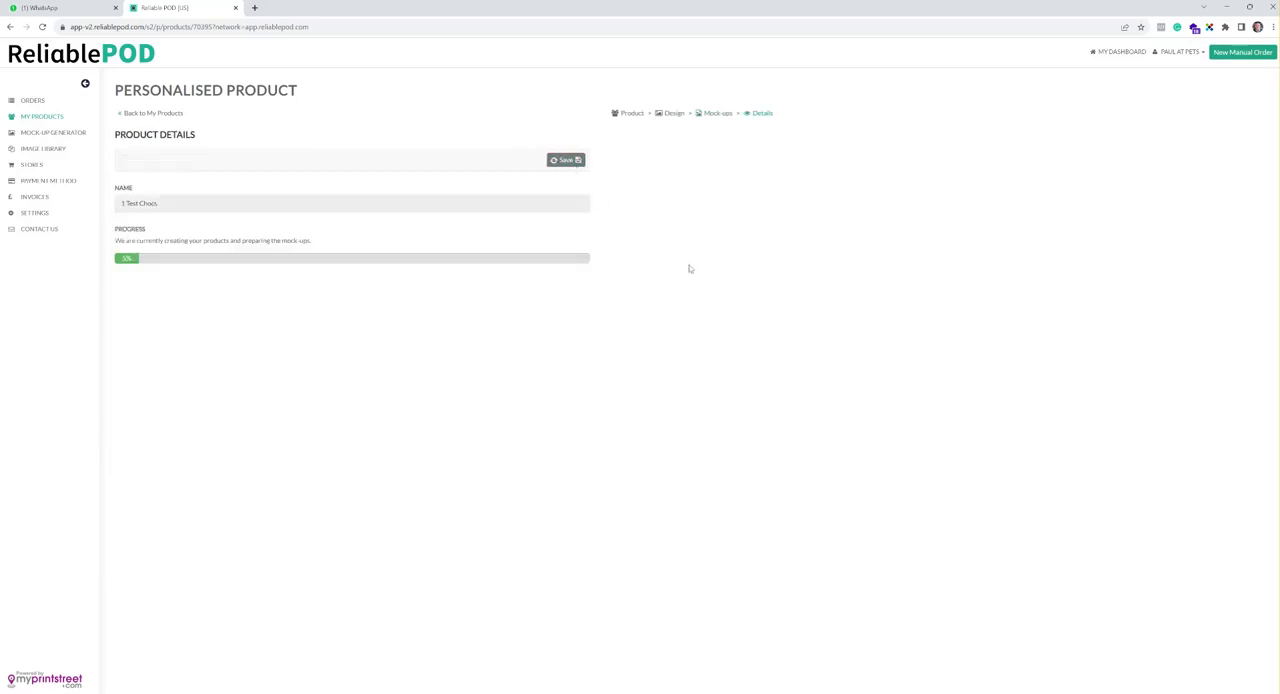